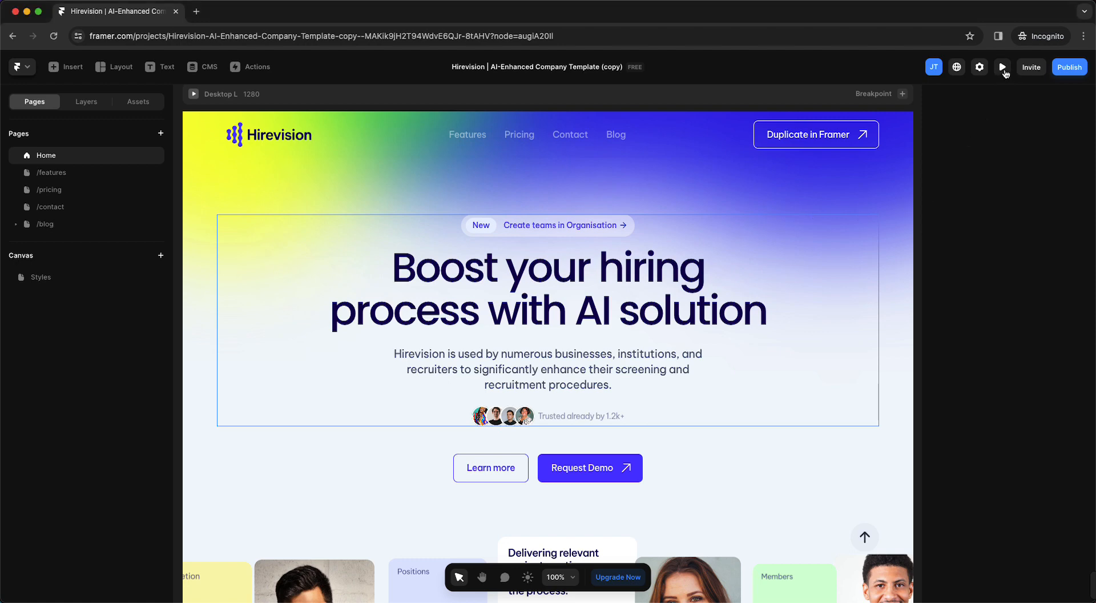
Preview the Home page, replay its entrance animations and widen the preview to 1460 px.
{"action": "left_click", "coordinate": [1002, 68]}
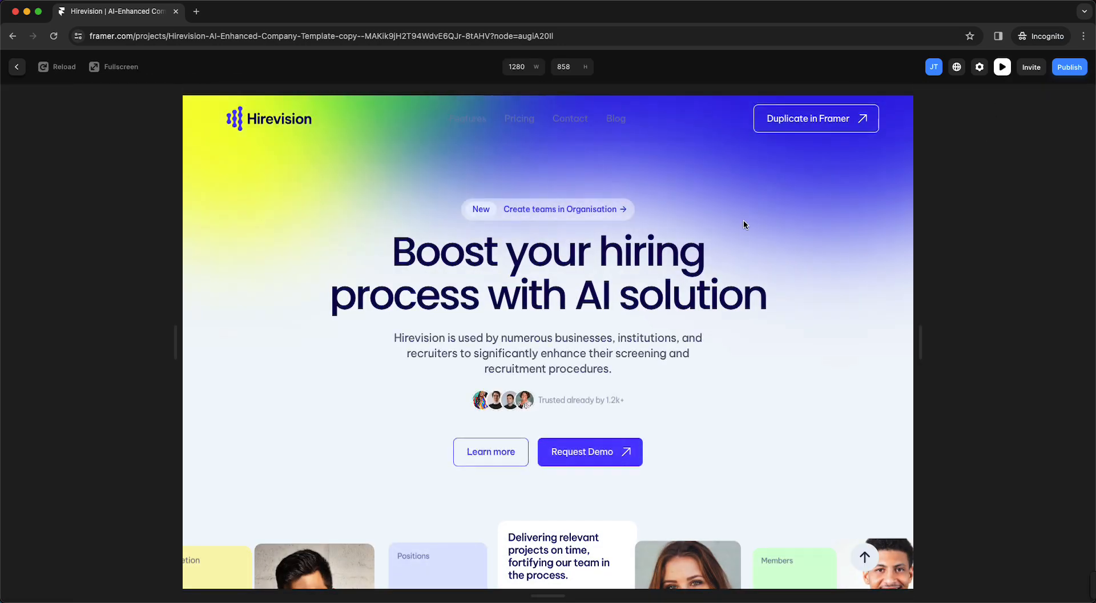
{"action": "left_click", "coordinate": [1002, 67]}
{"action": "left_click", "coordinate": [1002, 67]}
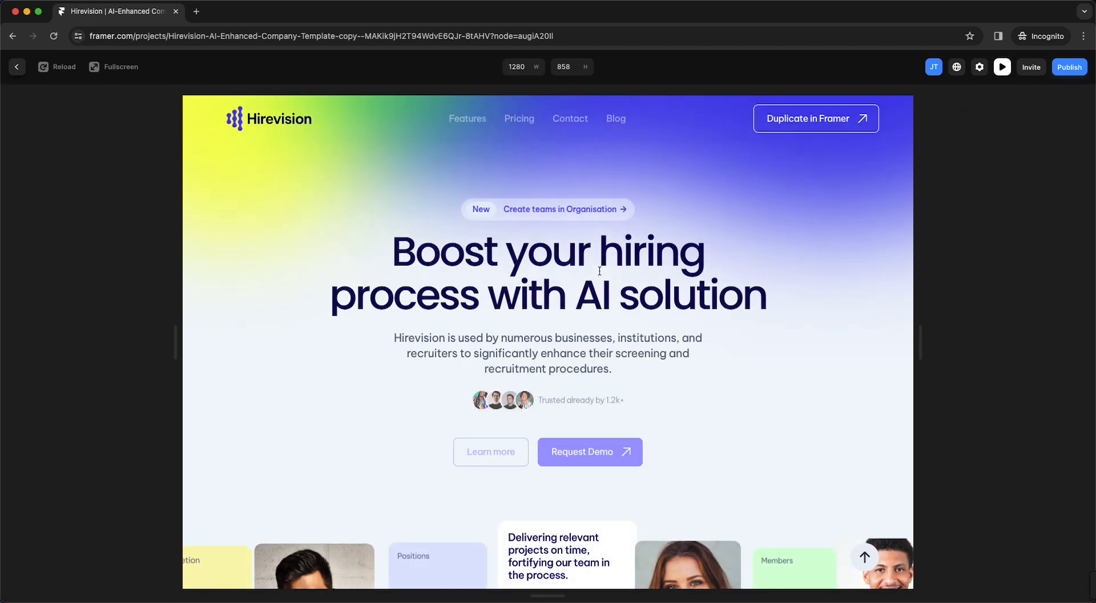
{"action": "left_click_drag", "start_coordinate": [923, 337], "coordinate": [970, 330]}
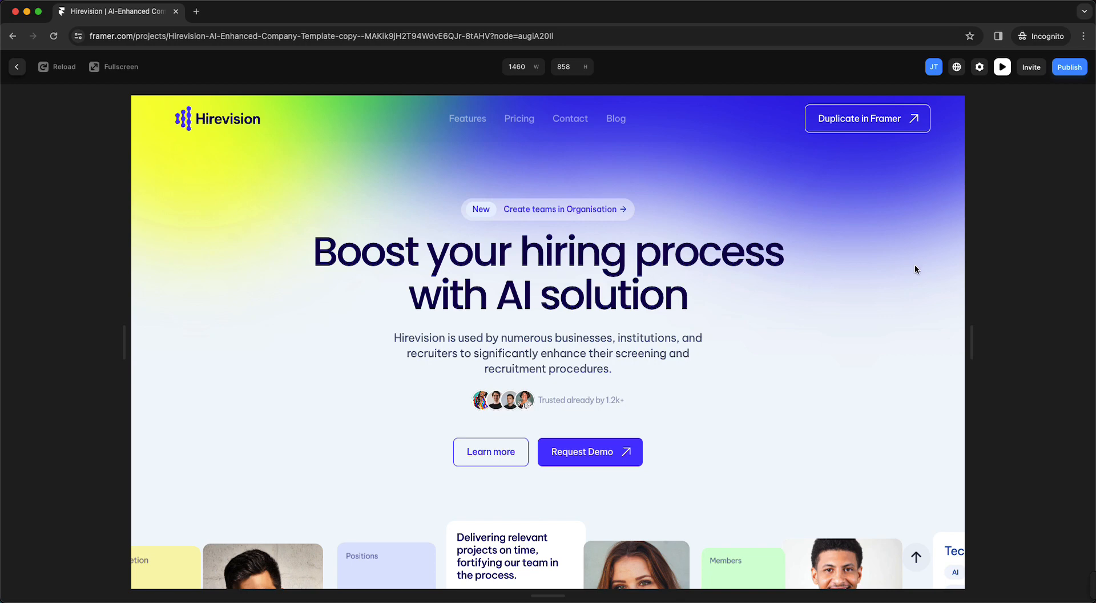
{"action": "left_click", "coordinate": [1000, 70]}
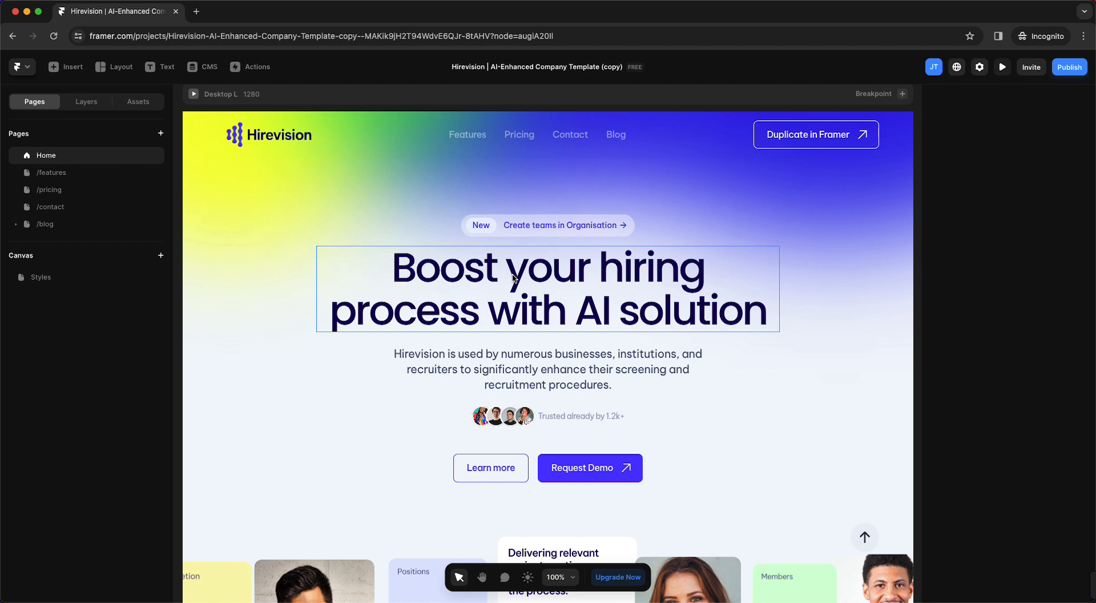
Select the hero's Content frame holding the main title and badge, with its parent Container expanded in the layer tree.
{"action": "left_click", "coordinate": [86, 102]}
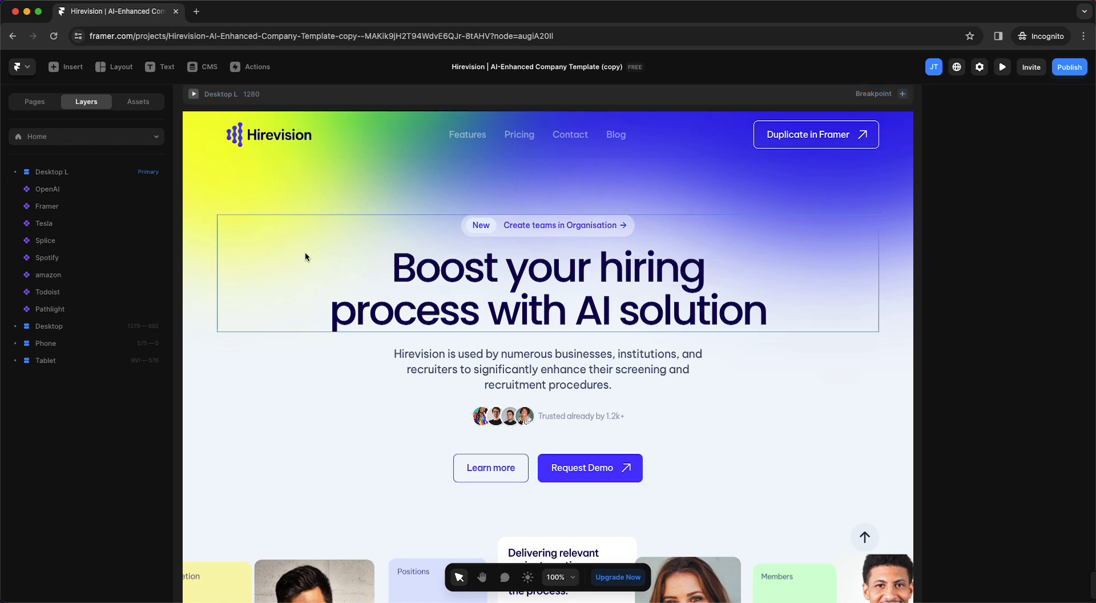
{"action": "scroll", "coordinate": [305, 251], "scroll_direction": "left", "scroll_amount": 5}
{"action": "scroll", "coordinate": [351, 254], "scroll_direction": "right", "scroll_amount": 5}
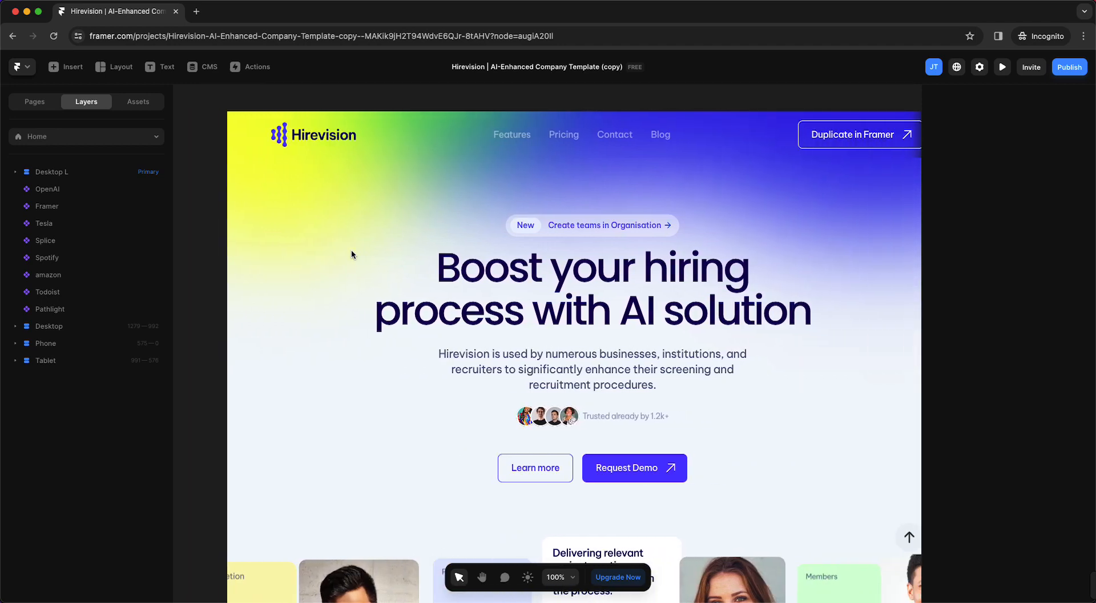
{"action": "left_click", "coordinate": [394, 234]}
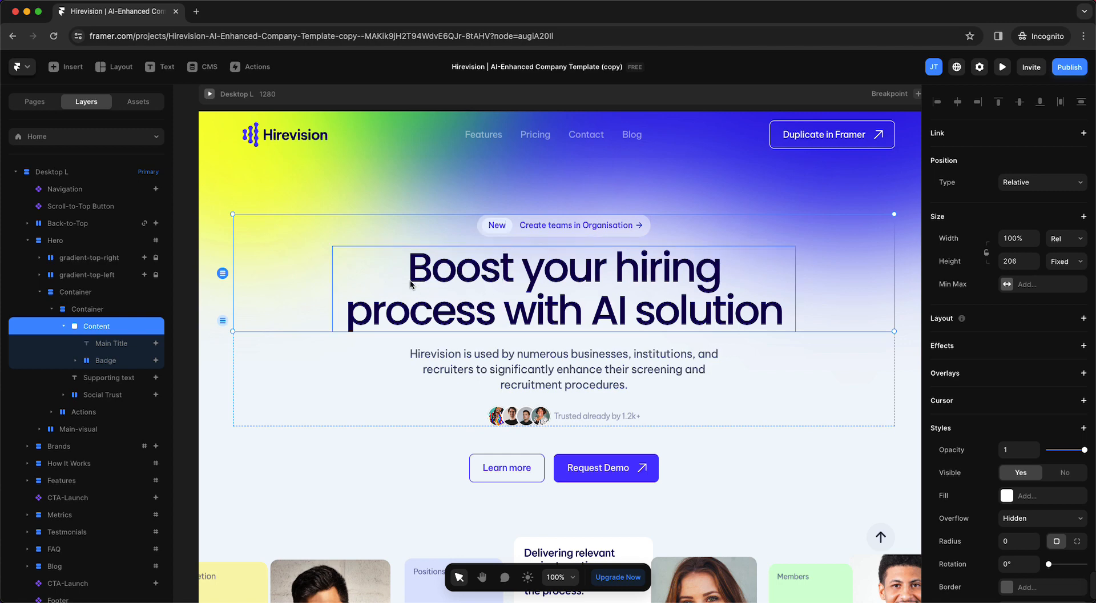
{"action": "left_click", "coordinate": [52, 310]}
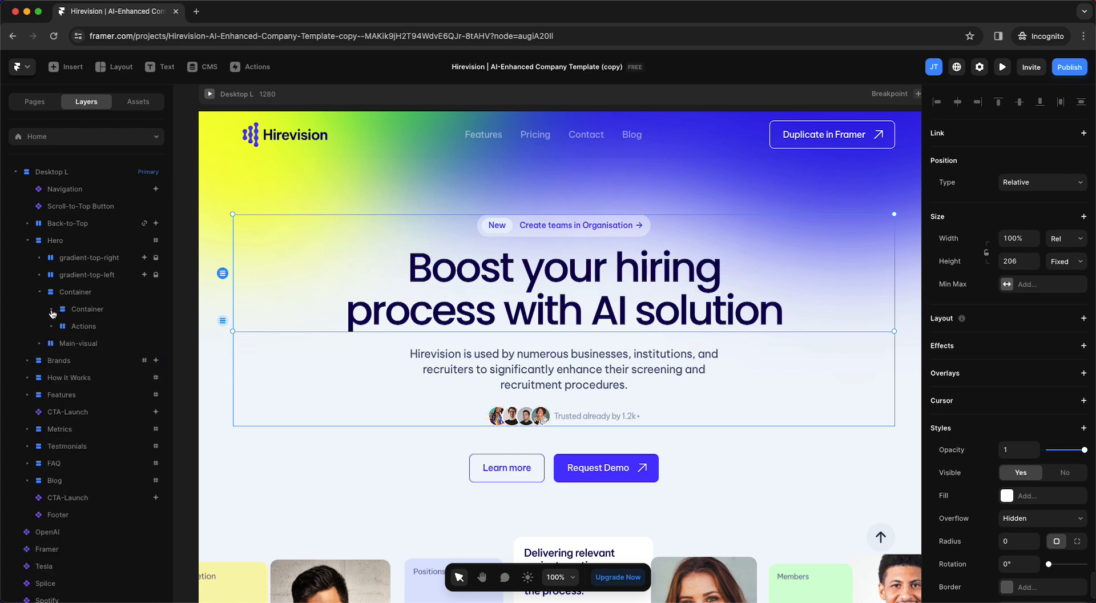
{"action": "left_click", "coordinate": [52, 311]}
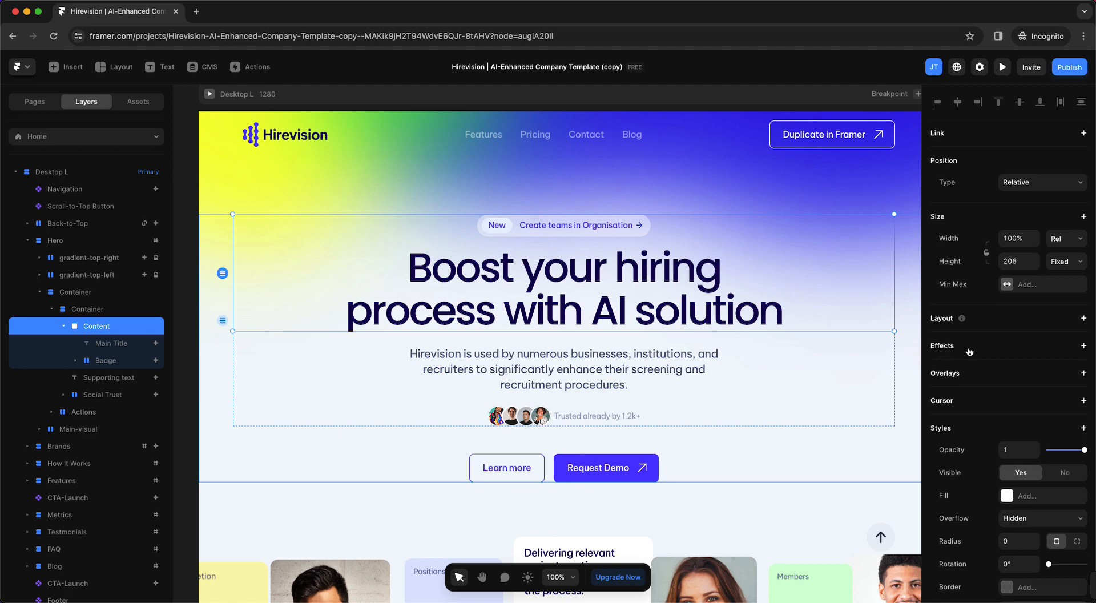
Add an Appear effect to the Content frame with the On Scroll trigger and the Scale Out preset.
{"action": "left_click", "coordinate": [1009, 351]}
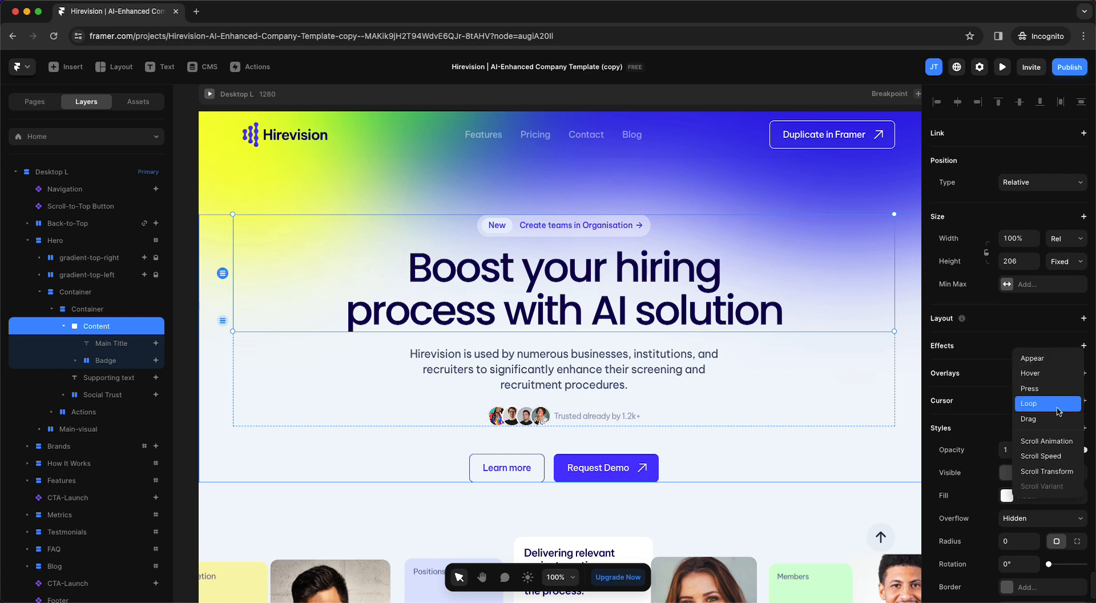
{"action": "left_click", "coordinate": [1034, 359]}
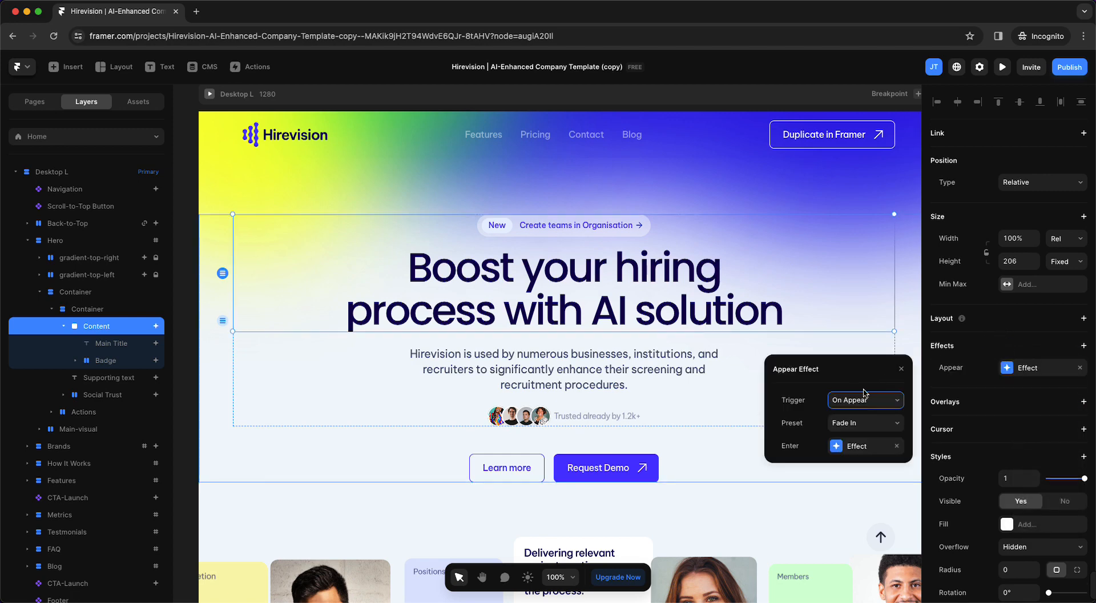
{"action": "left_click", "coordinate": [845, 401]}
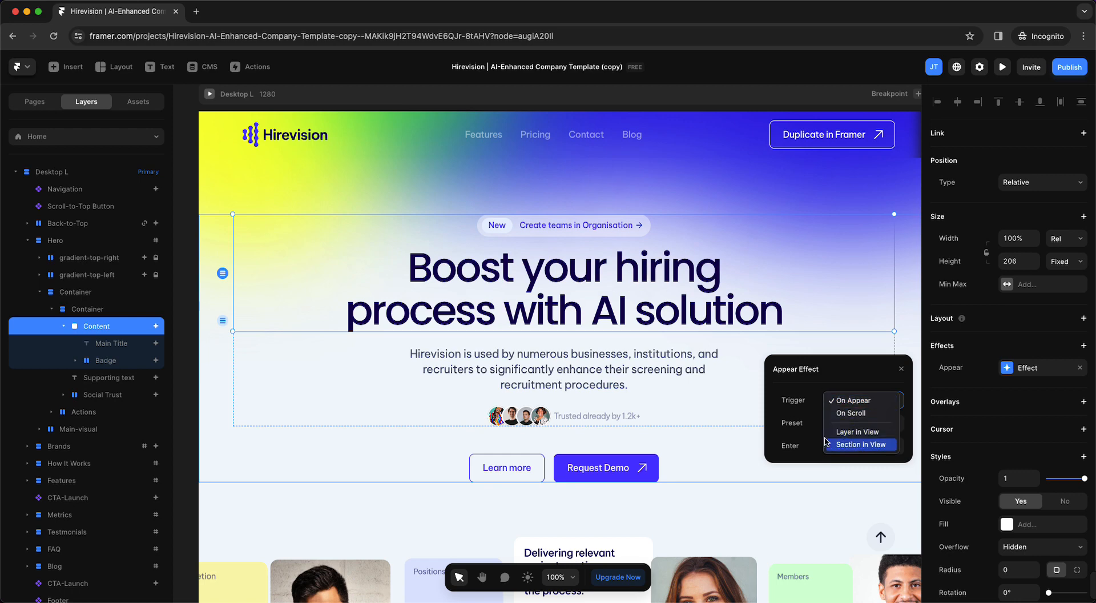
{"action": "left_click", "coordinate": [843, 412]}
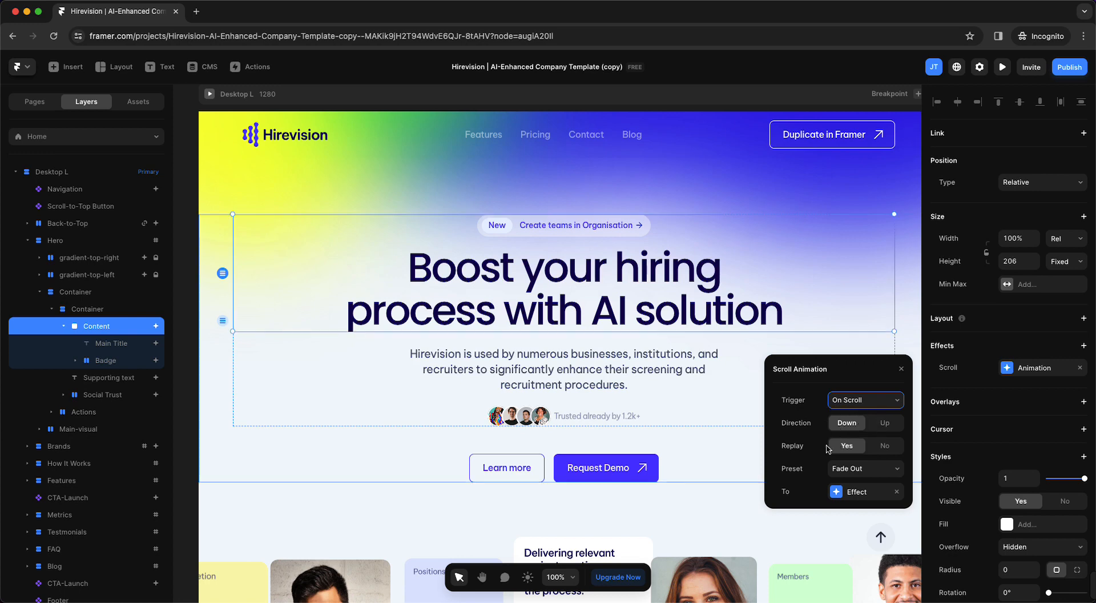
{"action": "left_click", "coordinate": [847, 470]}
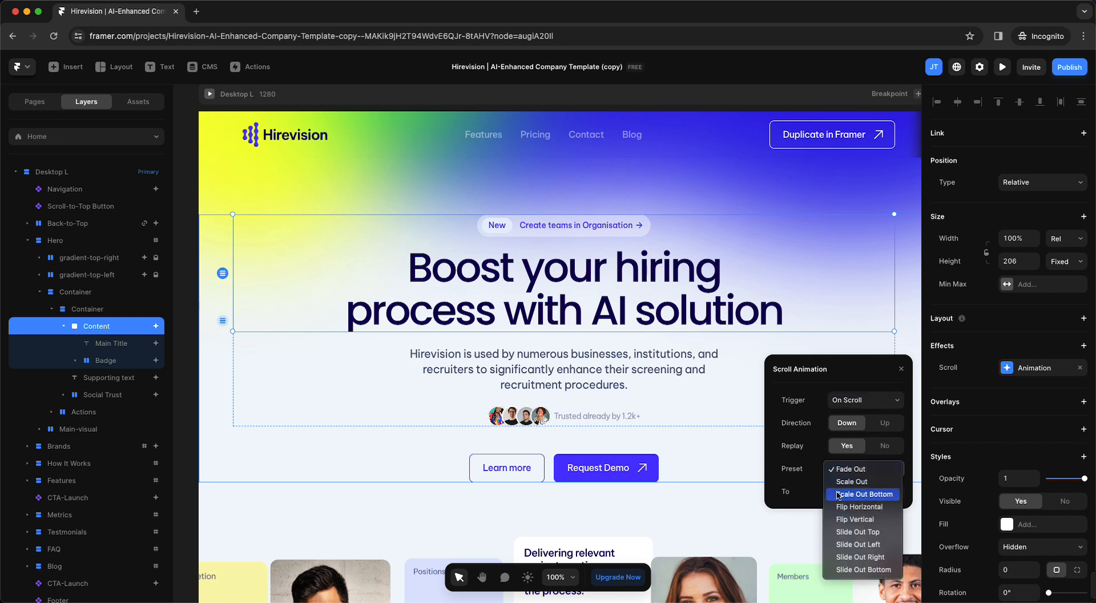
{"action": "left_click", "coordinate": [834, 482]}
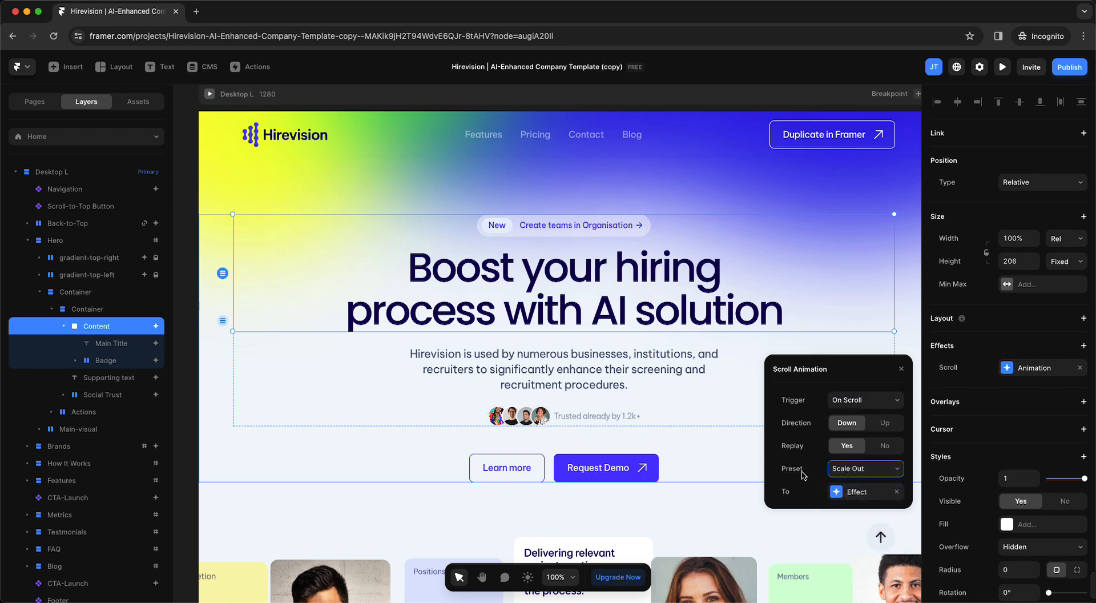
Set the stiffness of the scroll animation's Spring transition to 57.
{"action": "left_click", "coordinate": [834, 491]}
{"action": "left_click", "coordinate": [836, 486]}
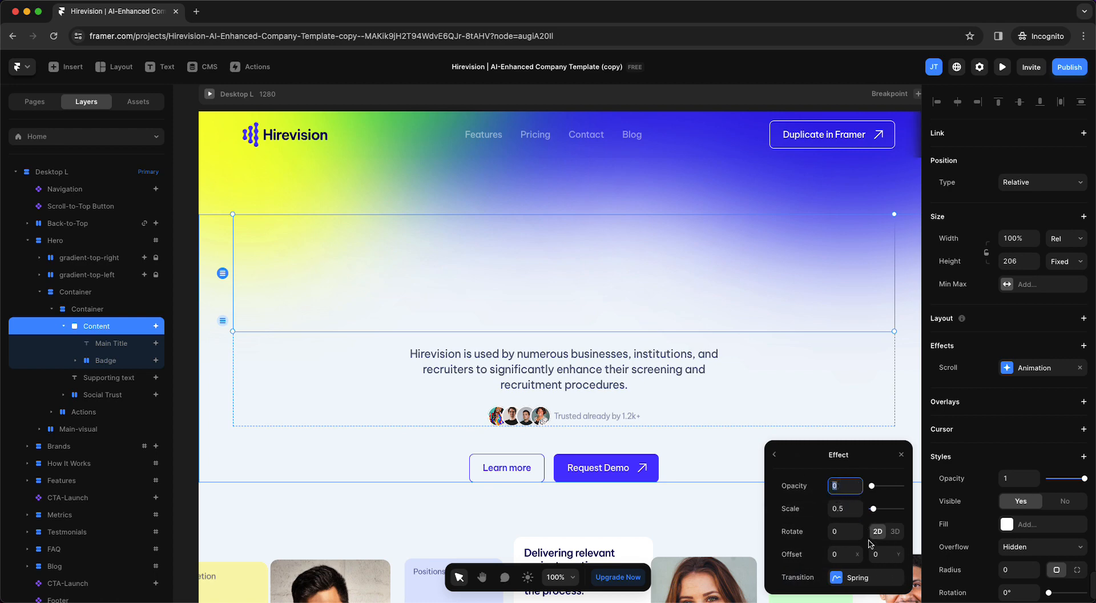
{"action": "left_click", "coordinate": [851, 578]}
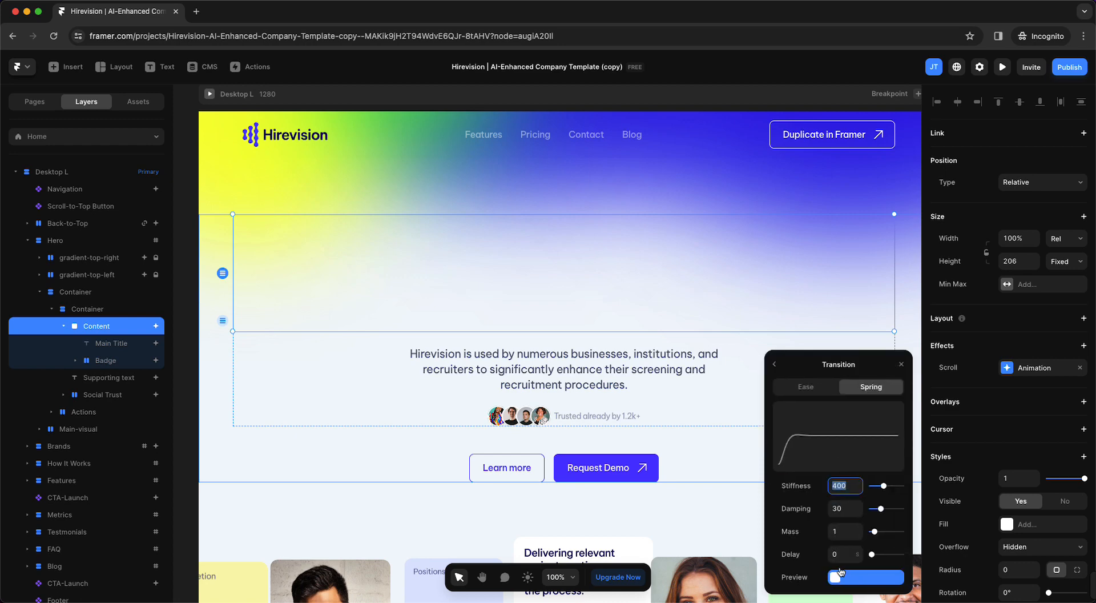
{"action": "left_click", "coordinate": [857, 490]}
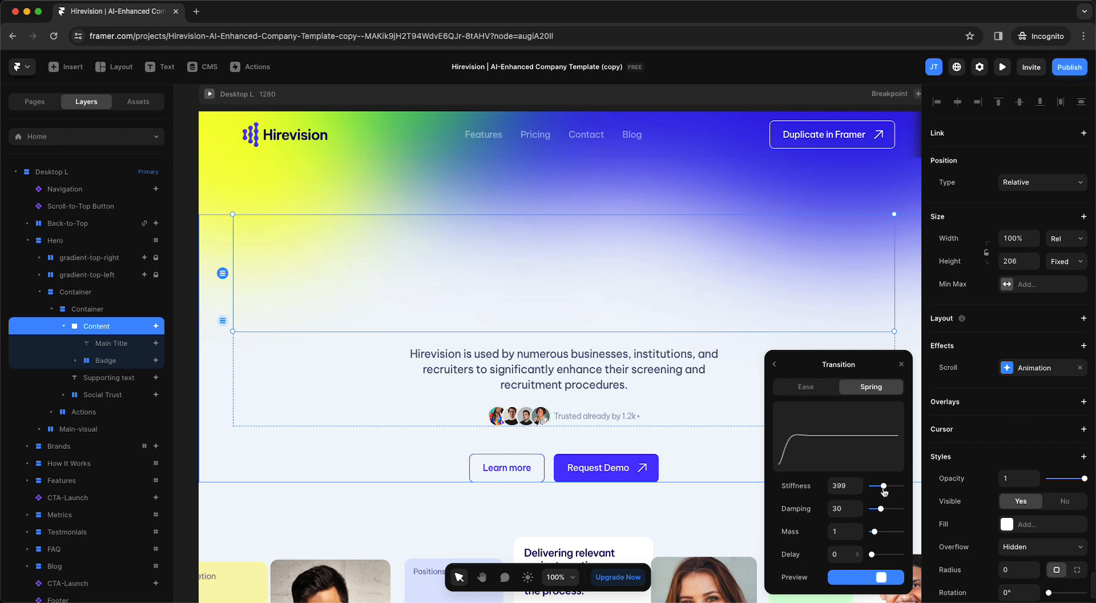
{"action": "left_click_drag", "start_coordinate": [883, 487], "coordinate": [873, 489]}
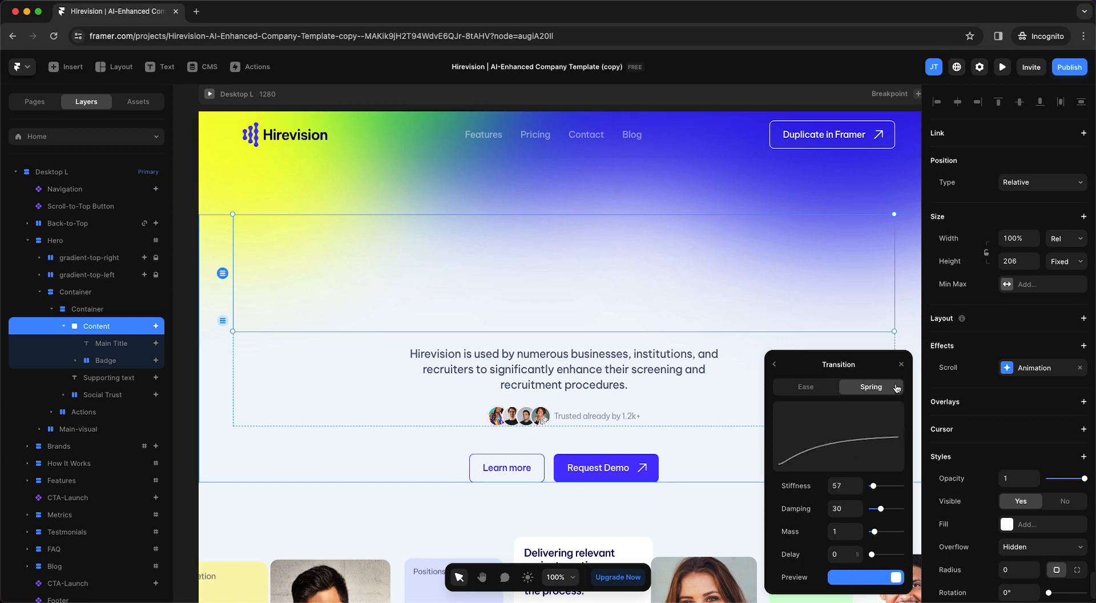
{"action": "left_click", "coordinate": [950, 371]}
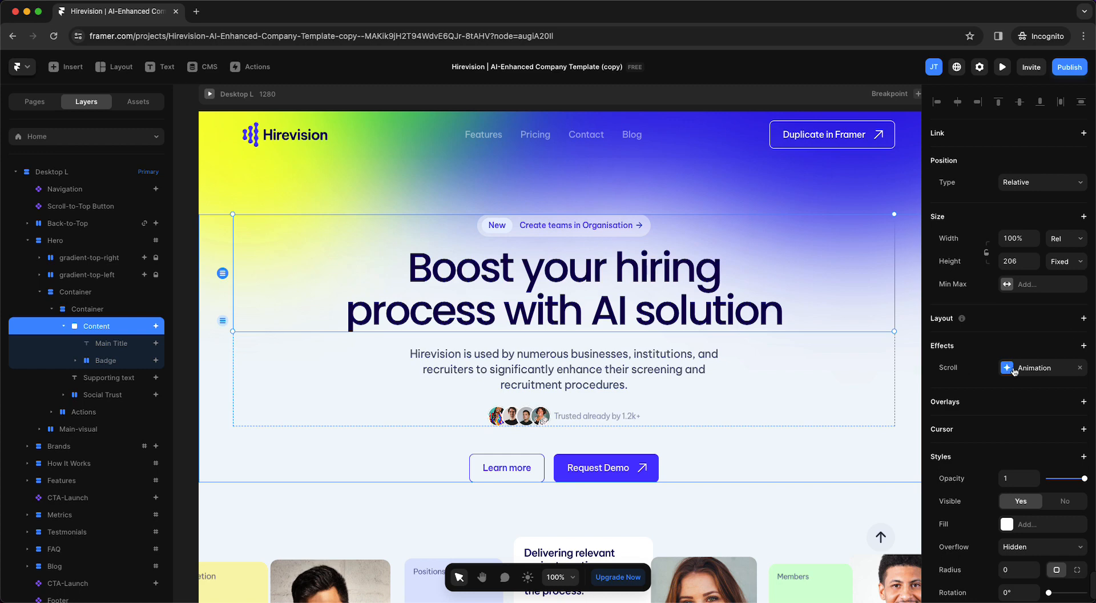
Preview the Home page to check the hero content with its new effect.
{"action": "scroll", "coordinate": [769, 351], "scroll_direction": "left", "scroll_amount": 1}
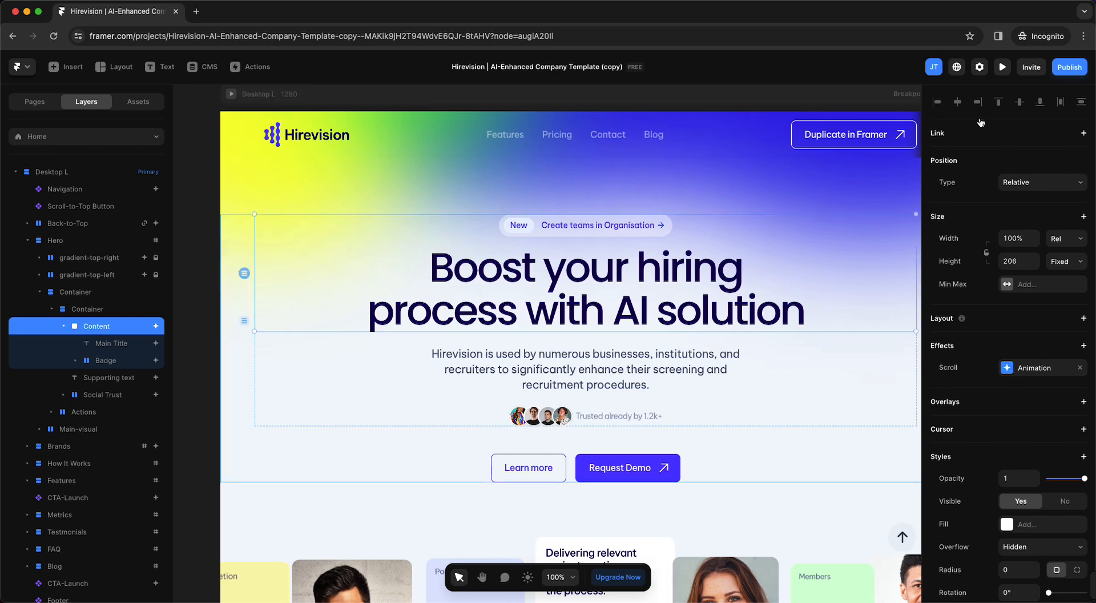
{"action": "left_click", "coordinate": [1002, 67]}
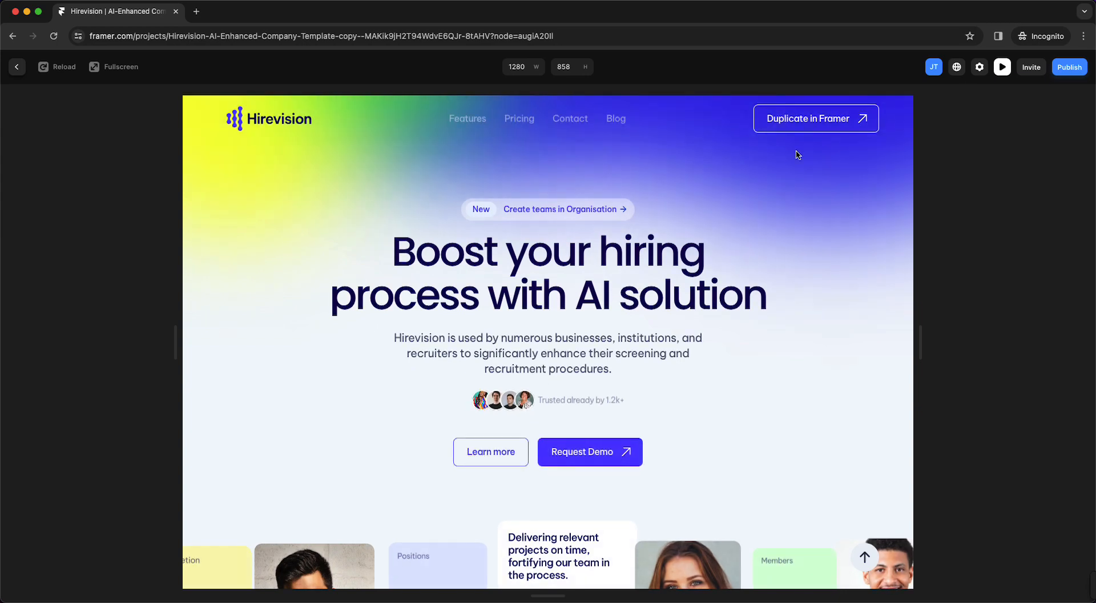
{"action": "left_click", "coordinate": [1002, 67]}
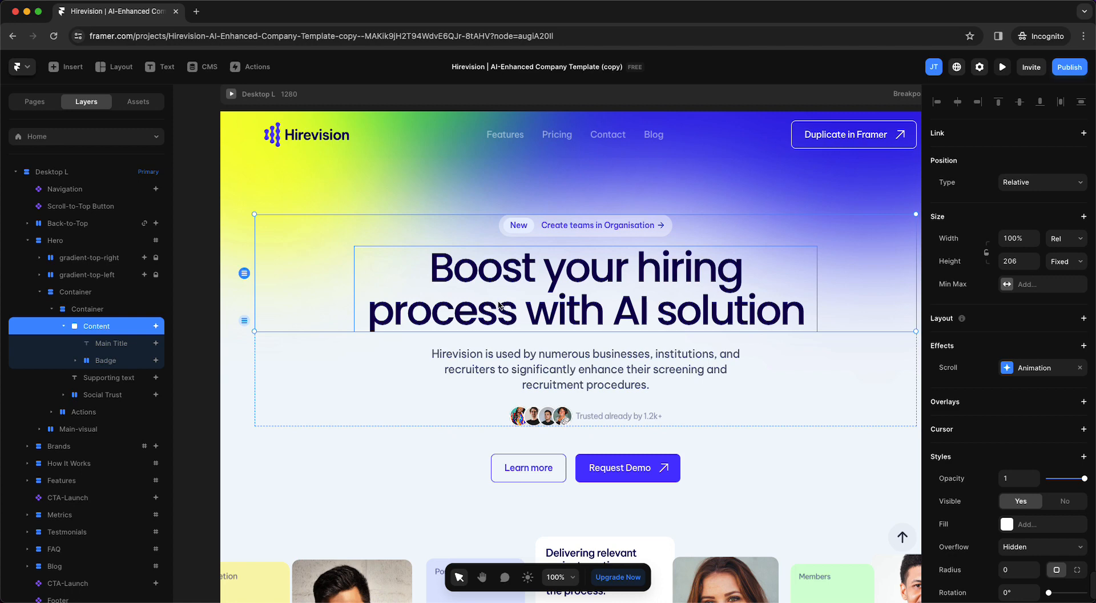
Look over the Home page layout on the canvas from the hero down to the Seamless Multilingual Support feature.
{"action": "scroll", "coordinate": [499, 305], "scroll_direction": "right", "scroll_amount": 5}
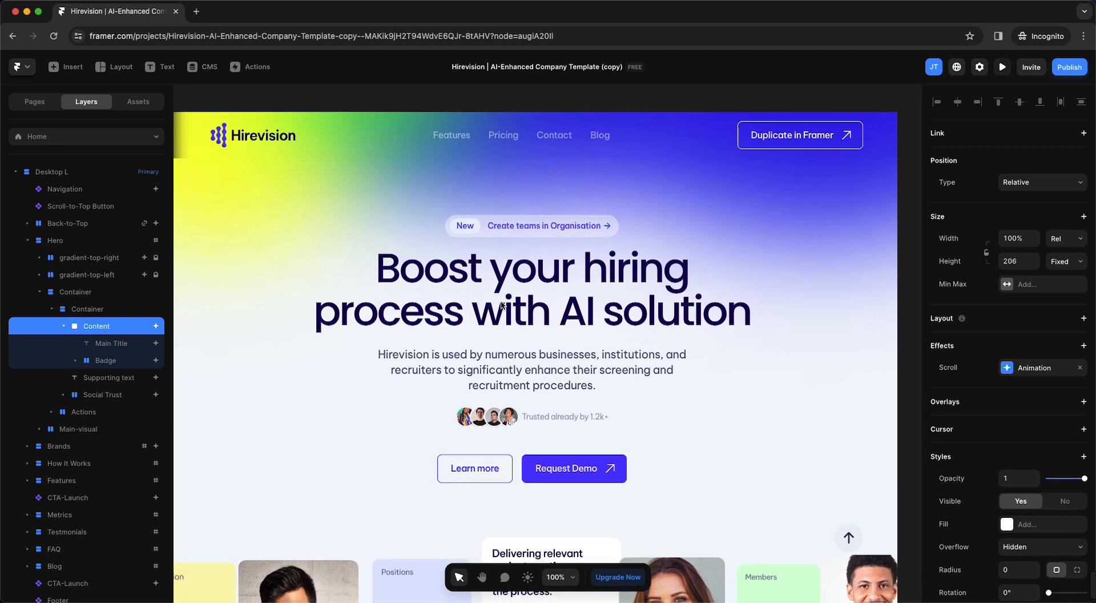
{"action": "scroll", "coordinate": [501, 305], "scroll_direction": "left", "scroll_amount": 2}
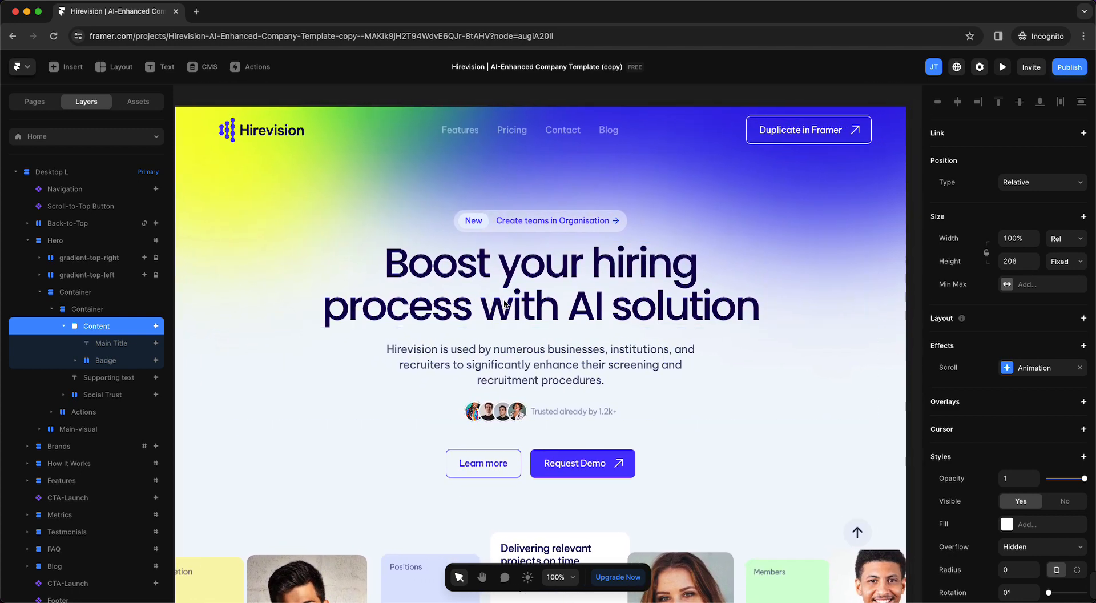
{"action": "scroll", "coordinate": [504, 303], "scroll_direction": "right", "scroll_amount": 1}
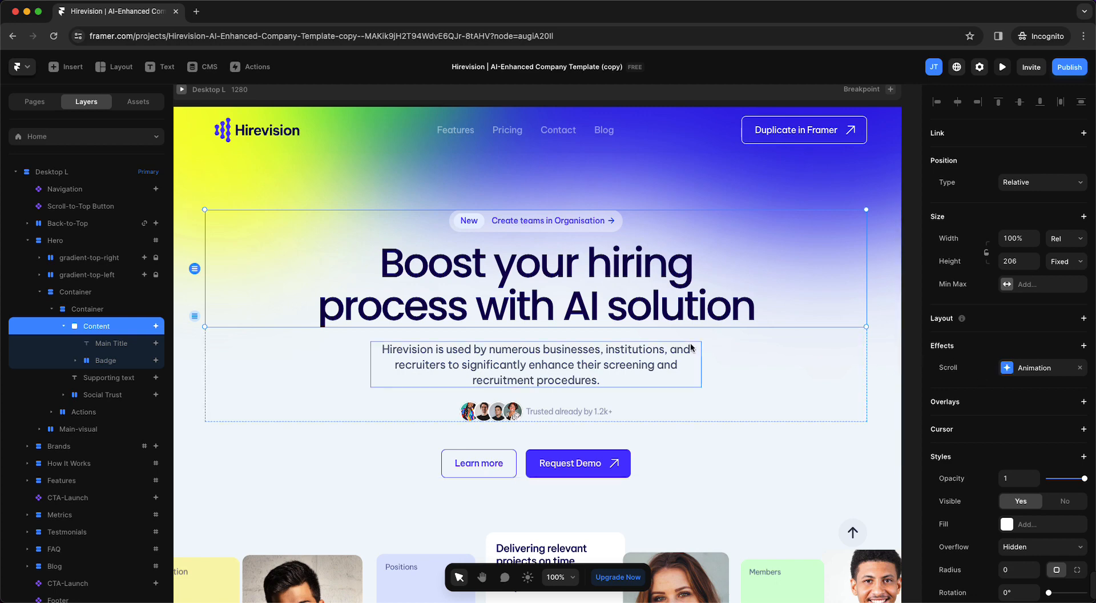
{"action": "scroll", "coordinate": [693, 347], "scroll_direction": "down", "scroll_amount": 2}
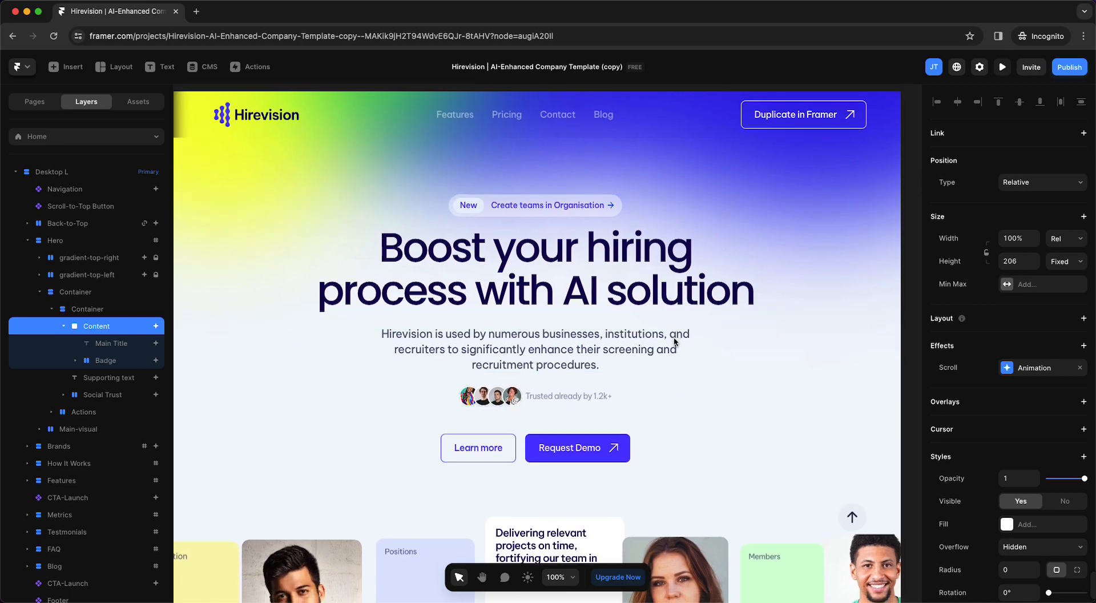
{"action": "scroll", "coordinate": [676, 340], "scroll_direction": "down", "scroll_amount": 4}
{"action": "scroll", "coordinate": [674, 341], "scroll_direction": "down", "scroll_amount": 3}
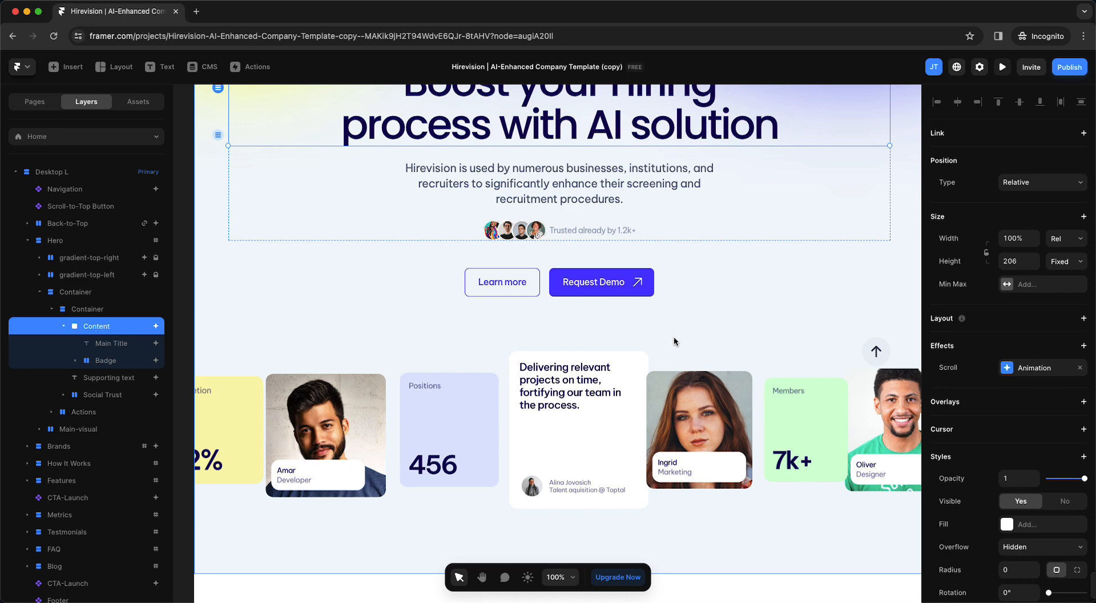
{"action": "scroll", "coordinate": [674, 341], "scroll_direction": "down", "scroll_amount": 2}
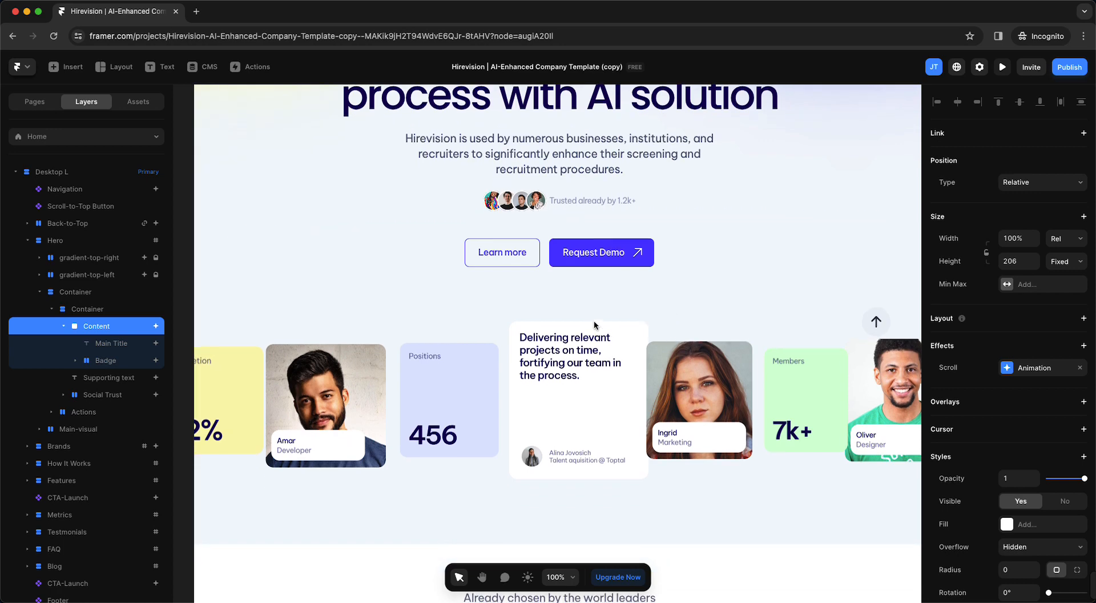
{"action": "scroll", "coordinate": [626, 407], "scroll_direction": "down", "scroll_amount": 12}
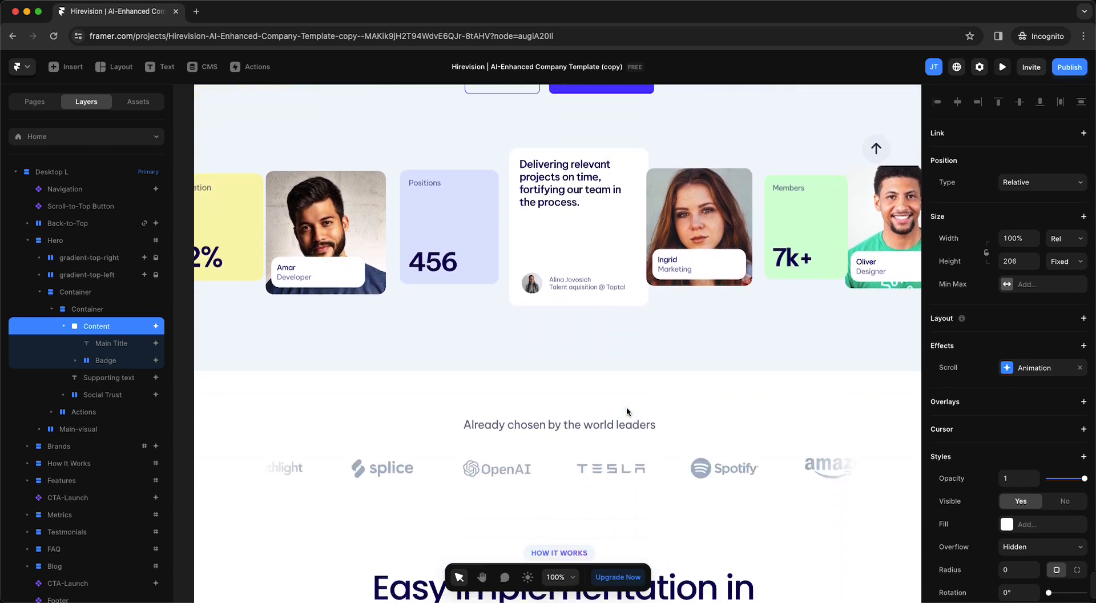
{"action": "scroll", "coordinate": [627, 411], "scroll_direction": "down", "scroll_amount": 10}
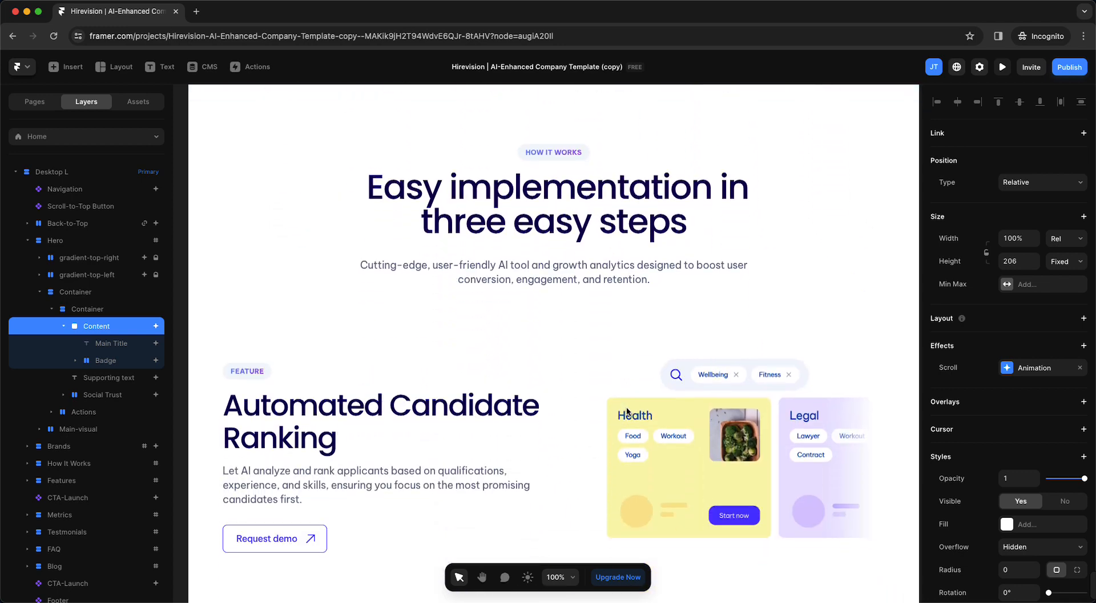
{"action": "scroll", "coordinate": [626, 408], "scroll_direction": "down", "scroll_amount": 9}
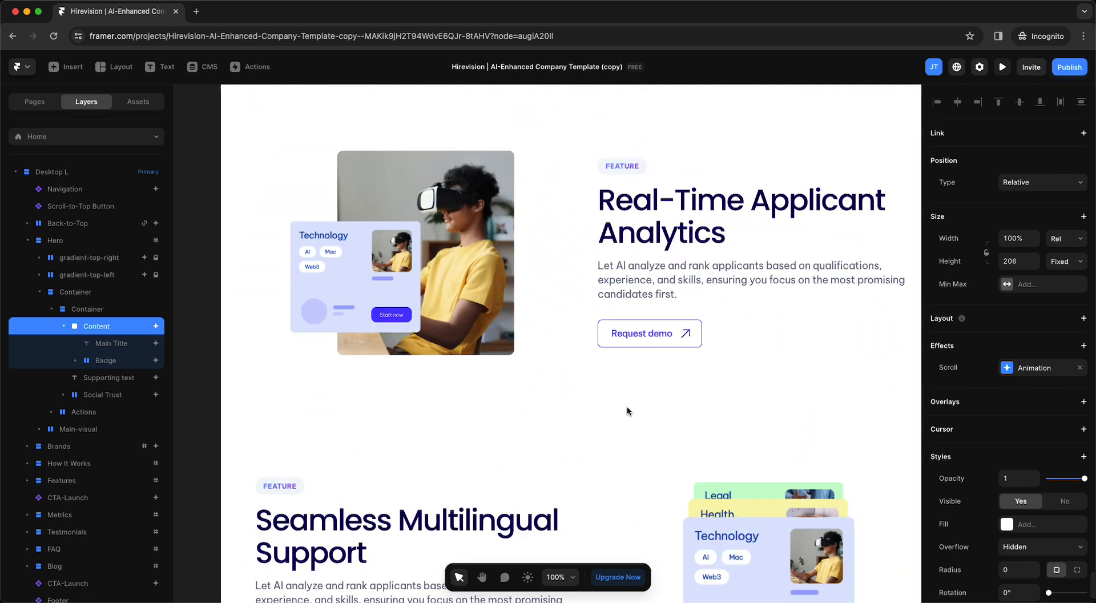
{"action": "scroll", "coordinate": [626, 409], "scroll_direction": "down", "scroll_amount": 2}
{"action": "scroll", "coordinate": [627, 409], "scroll_direction": "up", "scroll_amount": 2}
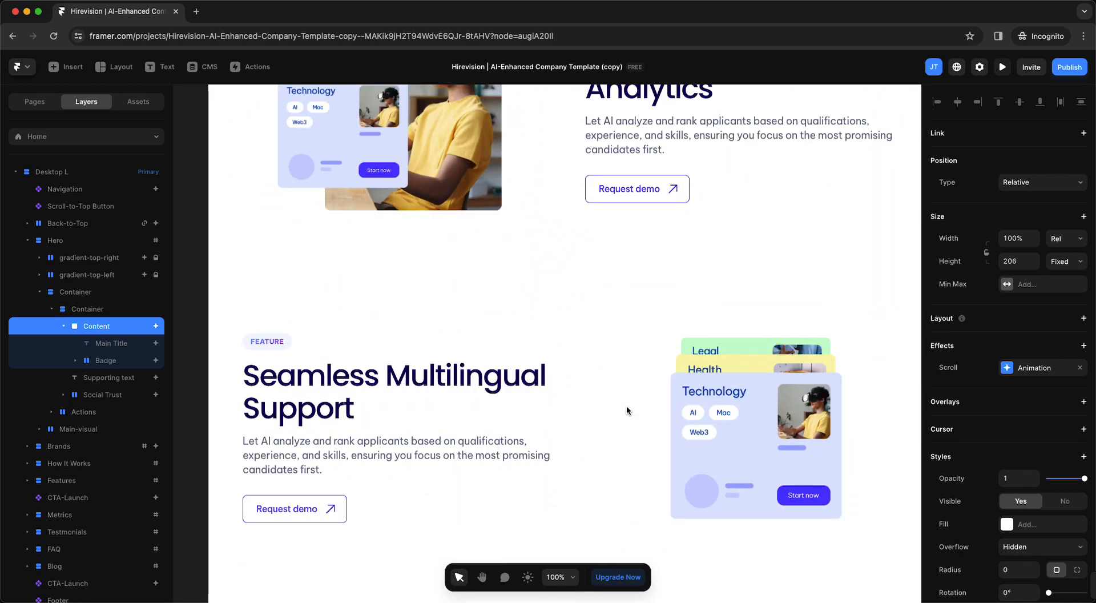
Preview the page while scrolling down and back up past the hero to test its scroll animation.
{"action": "left_click", "coordinate": [1001, 71]}
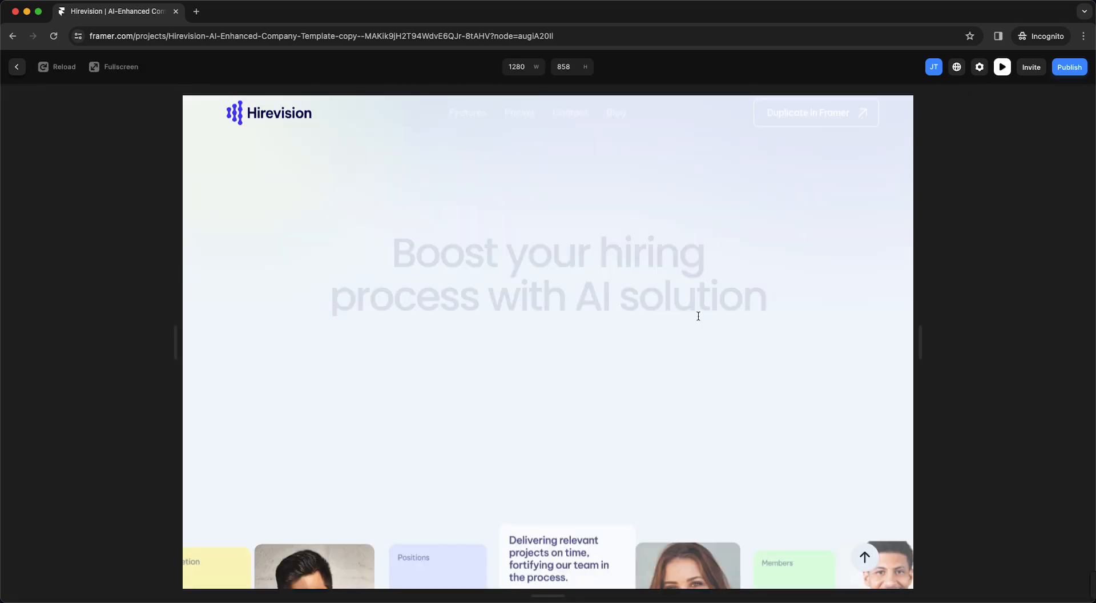
{"action": "scroll", "coordinate": [672, 342], "scroll_direction": "down", "scroll_amount": 4}
{"action": "scroll", "coordinate": [671, 344], "scroll_direction": "down", "scroll_amount": 4}
{"action": "scroll", "coordinate": [671, 344], "scroll_direction": "up", "scroll_amount": 4}
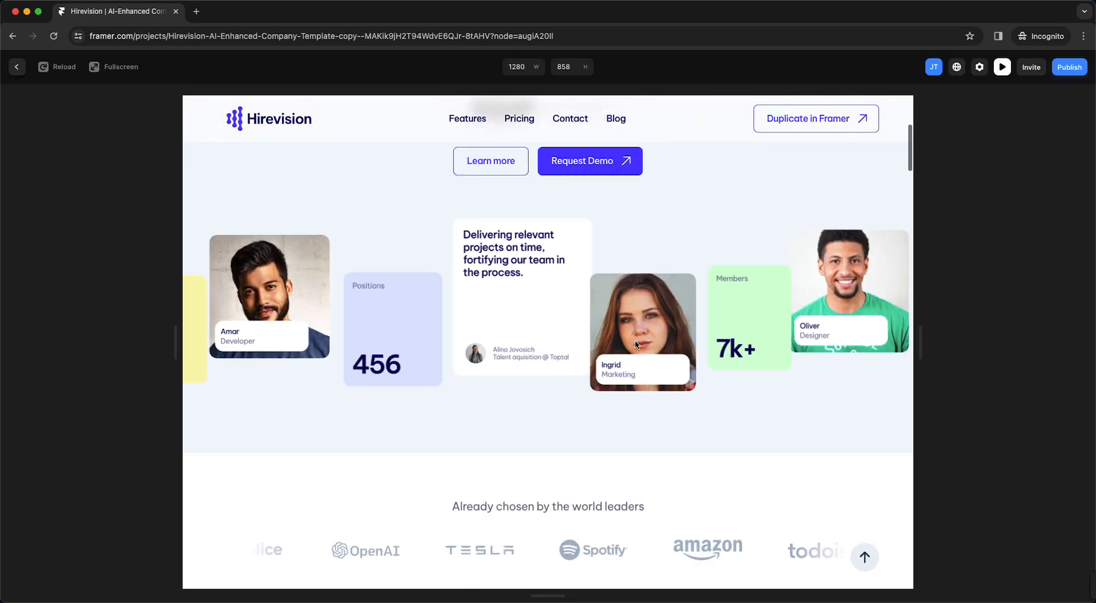
Examine in the preview how the Home page sections animate into view, from the hero down to the Metrics section.
{"action": "scroll", "coordinate": [557, 365], "scroll_direction": "down", "scroll_amount": 1}
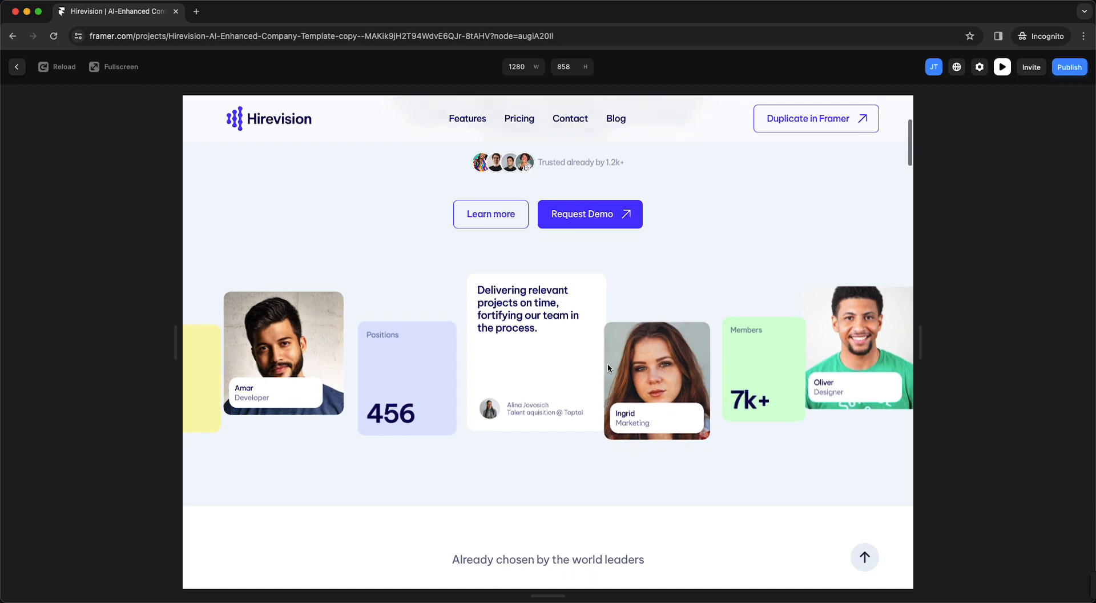
{"action": "scroll", "coordinate": [653, 381], "scroll_direction": "down", "scroll_amount": 5}
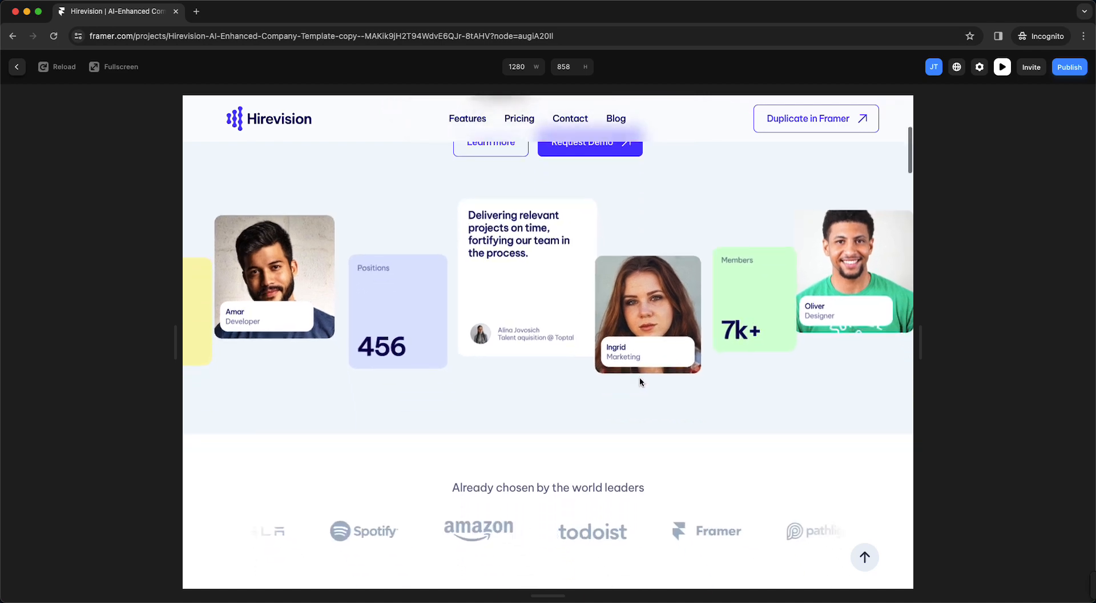
{"action": "scroll", "coordinate": [639, 375], "scroll_direction": "down", "scroll_amount": 2}
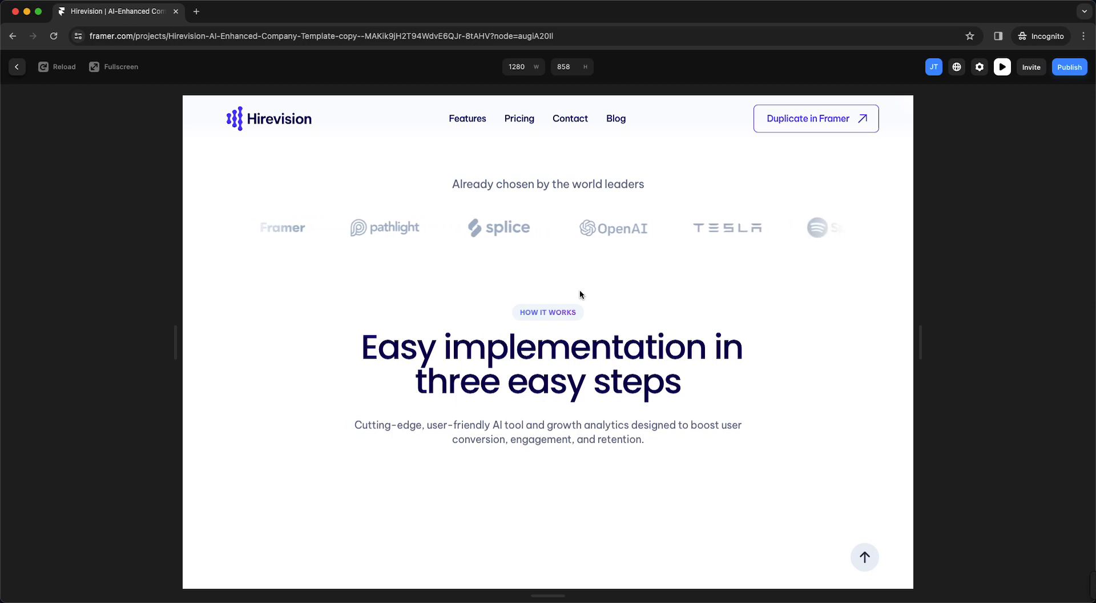
{"action": "scroll", "coordinate": [624, 323], "scroll_direction": "down", "scroll_amount": 6}
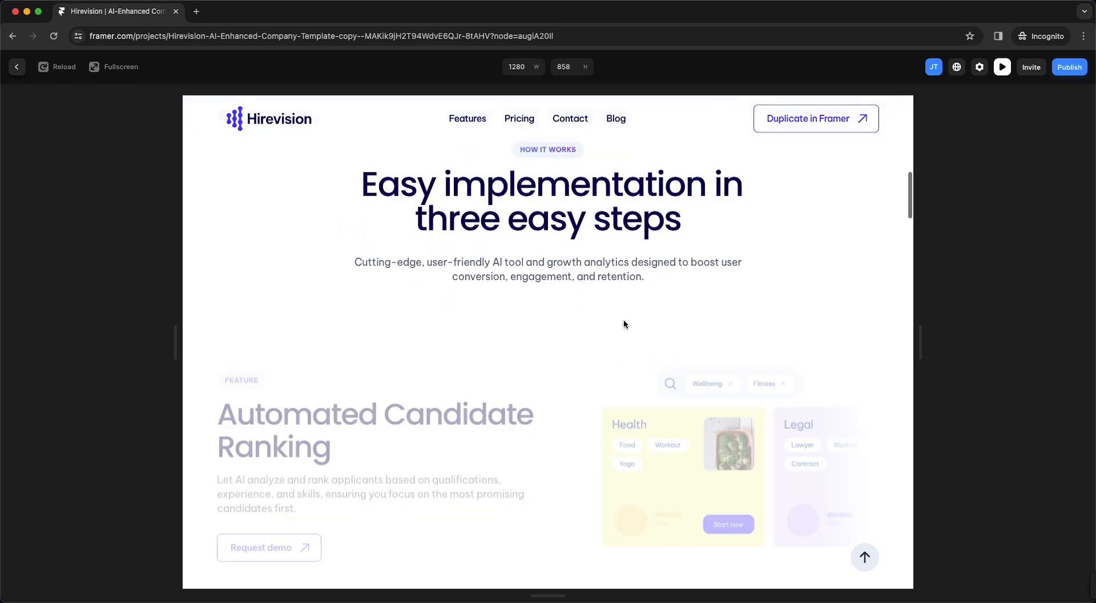
{"action": "scroll", "coordinate": [571, 318], "scroll_direction": "down", "scroll_amount": 8}
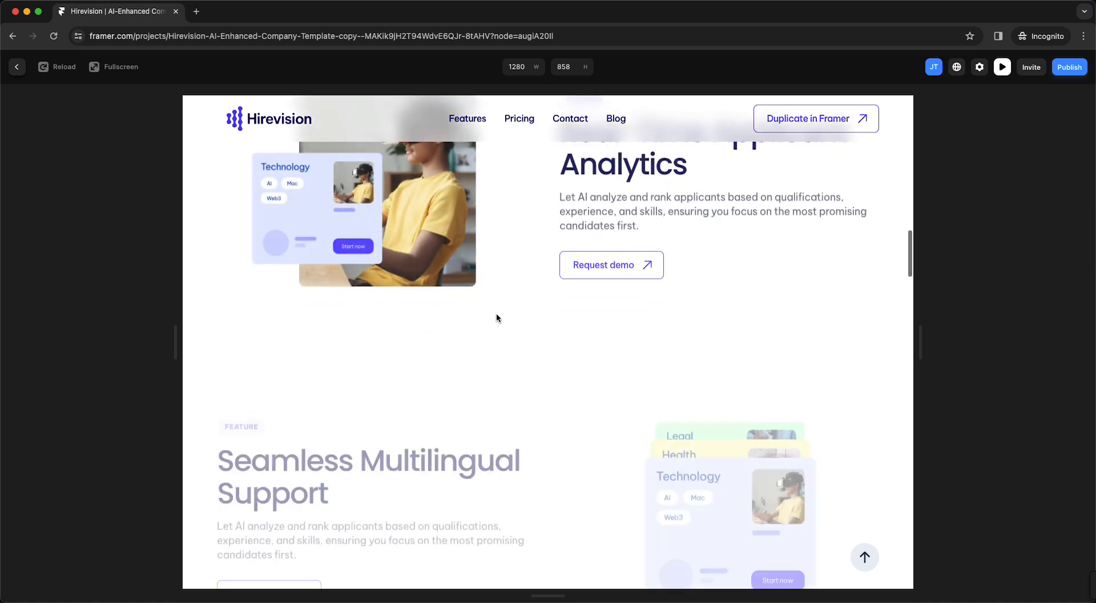
{"action": "scroll", "coordinate": [497, 313], "scroll_direction": "down", "scroll_amount": 10}
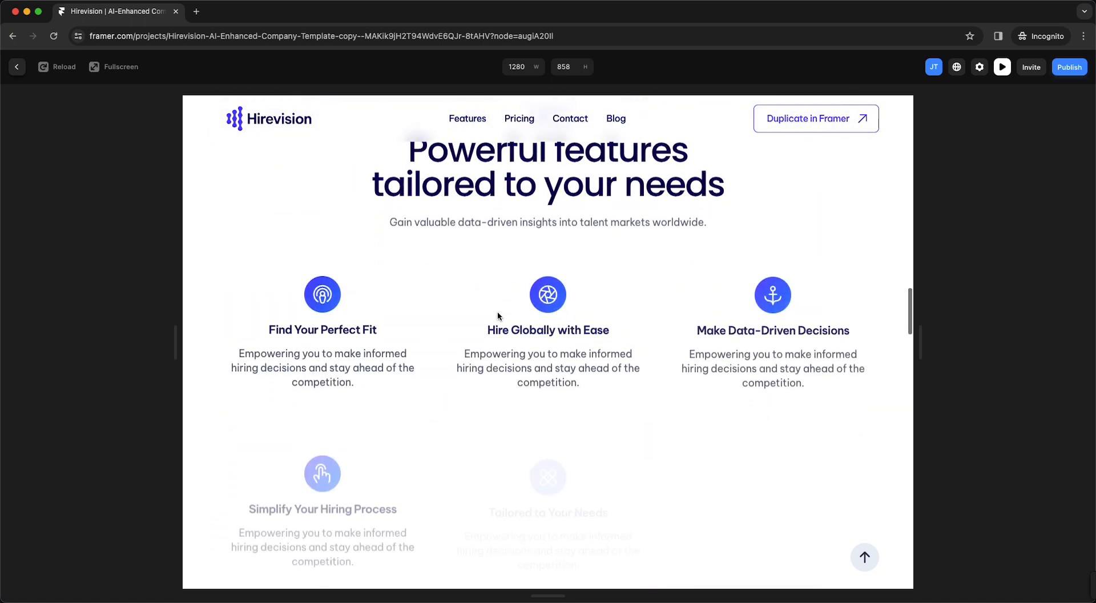
{"action": "scroll", "coordinate": [494, 301], "scroll_direction": "down", "scroll_amount": 10}
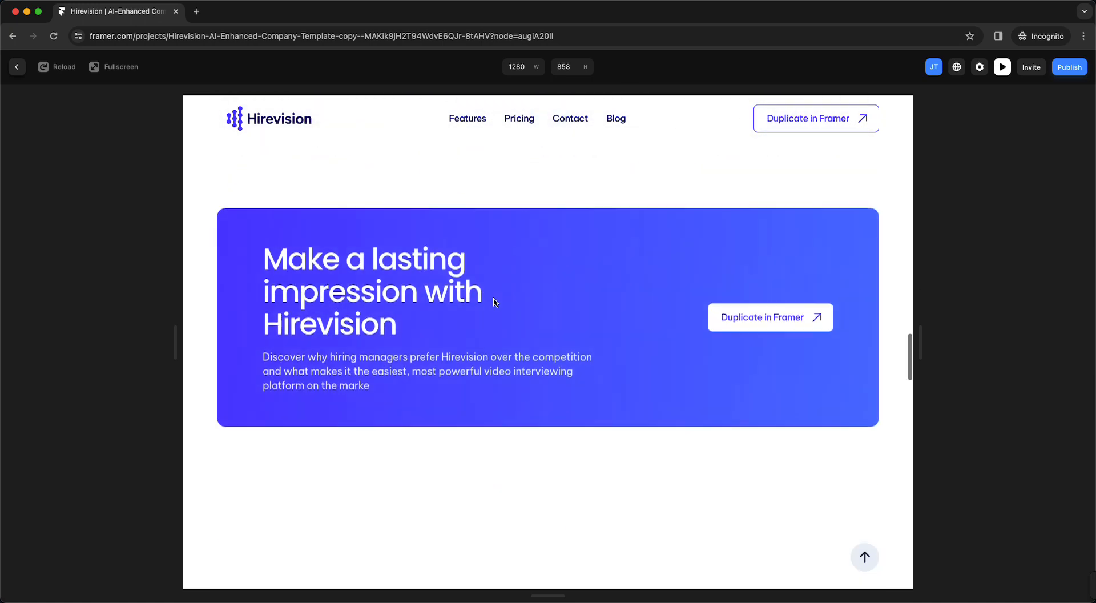
{"action": "scroll", "coordinate": [494, 303], "scroll_direction": "down", "scroll_amount": 10}
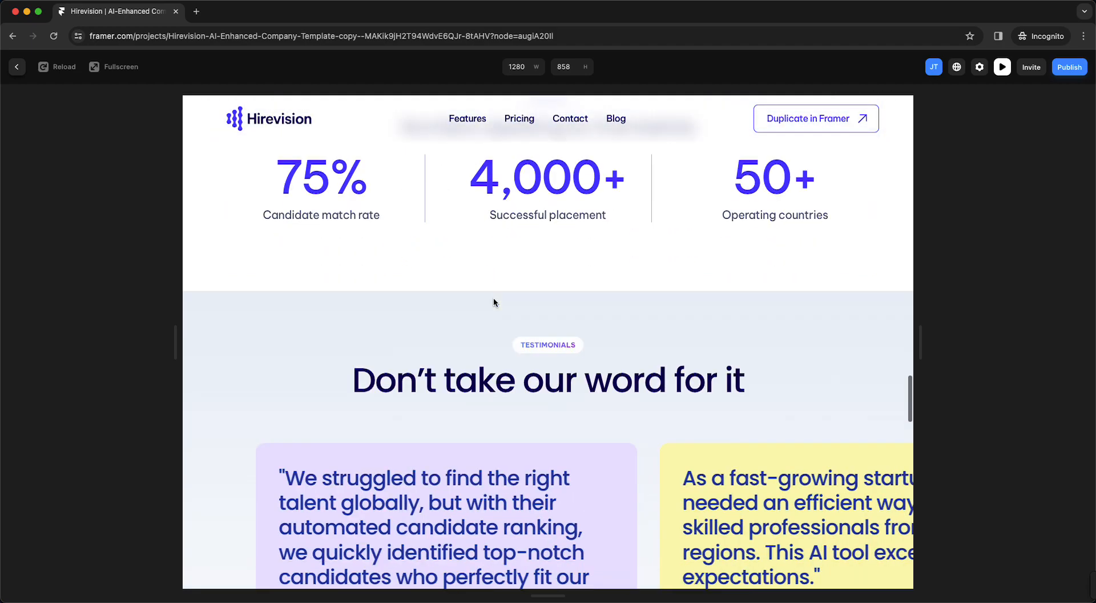
Examine how the testimonial cards shift while scrolling back and forth through the Testimonials section of the preview.
{"action": "scroll", "coordinate": [492, 302], "scroll_direction": "up", "scroll_amount": 4}
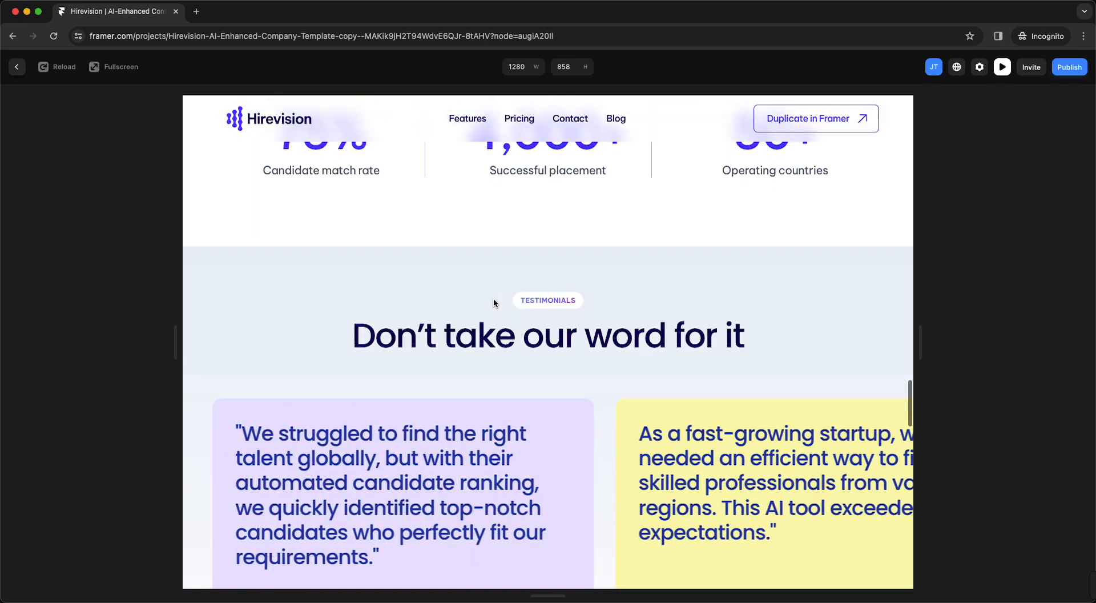
{"action": "scroll", "coordinate": [494, 301], "scroll_direction": "down", "scroll_amount": 5}
{"action": "scroll", "coordinate": [495, 302], "scroll_direction": "up", "scroll_amount": 5}
{"action": "scroll", "coordinate": [494, 302], "scroll_direction": "down", "scroll_amount": 7}
{"action": "scroll", "coordinate": [494, 302], "scroll_direction": "up", "scroll_amount": 4}
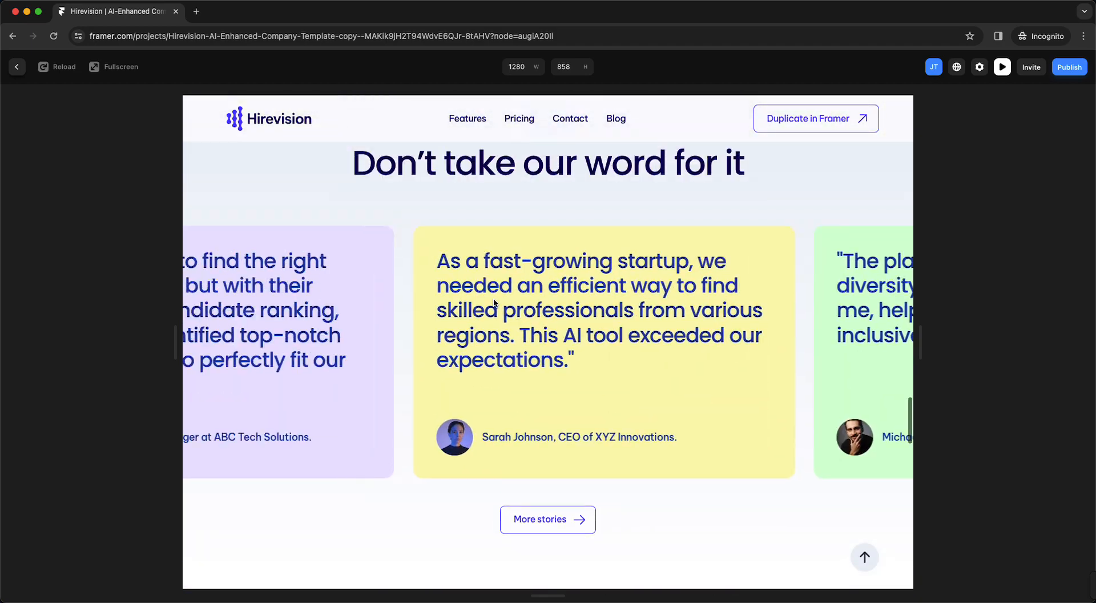
Test the free trial question in the previewed FAQ and view the remaining sections down to the footer.
{"action": "scroll", "coordinate": [494, 303], "scroll_direction": "down", "scroll_amount": 8}
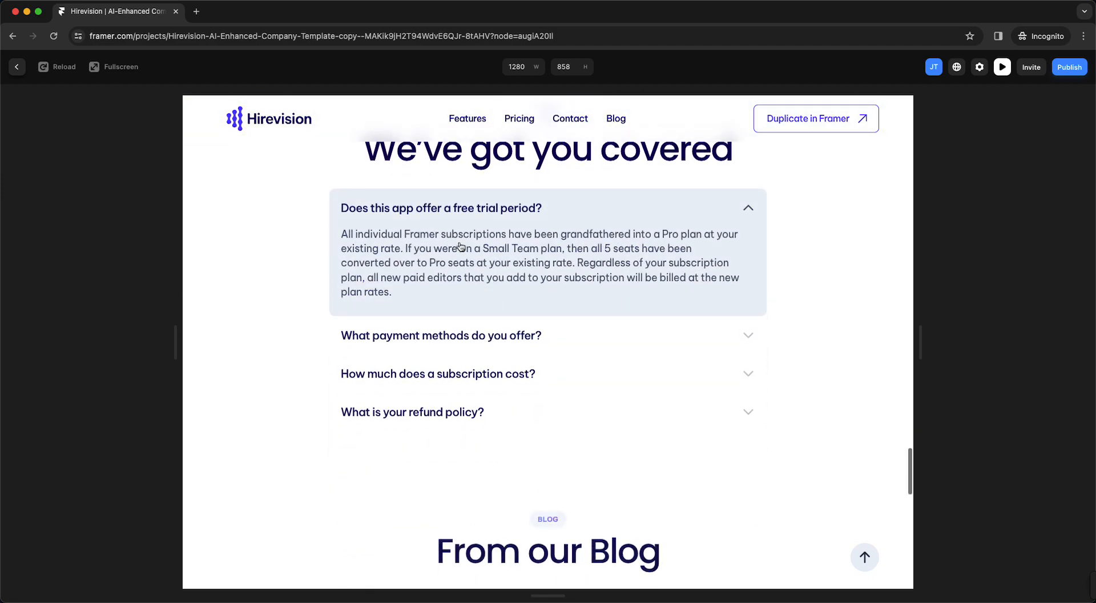
{"action": "left_click", "coordinate": [385, 216]}
{"action": "scroll", "coordinate": [491, 285], "scroll_direction": "down", "scroll_amount": 3}
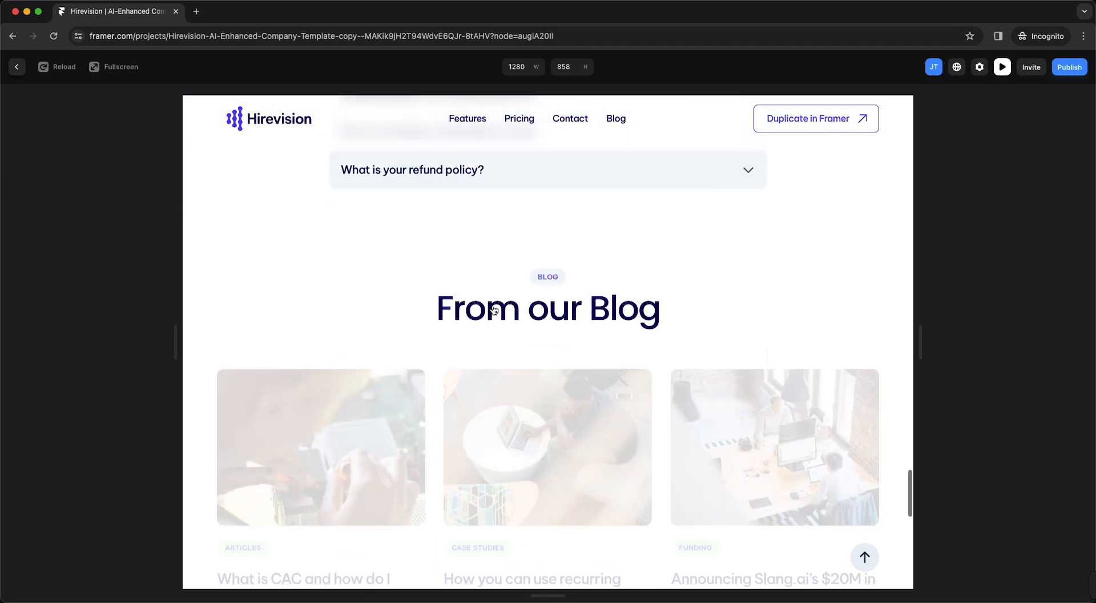
{"action": "scroll", "coordinate": [494, 310], "scroll_direction": "down", "scroll_amount": 10}
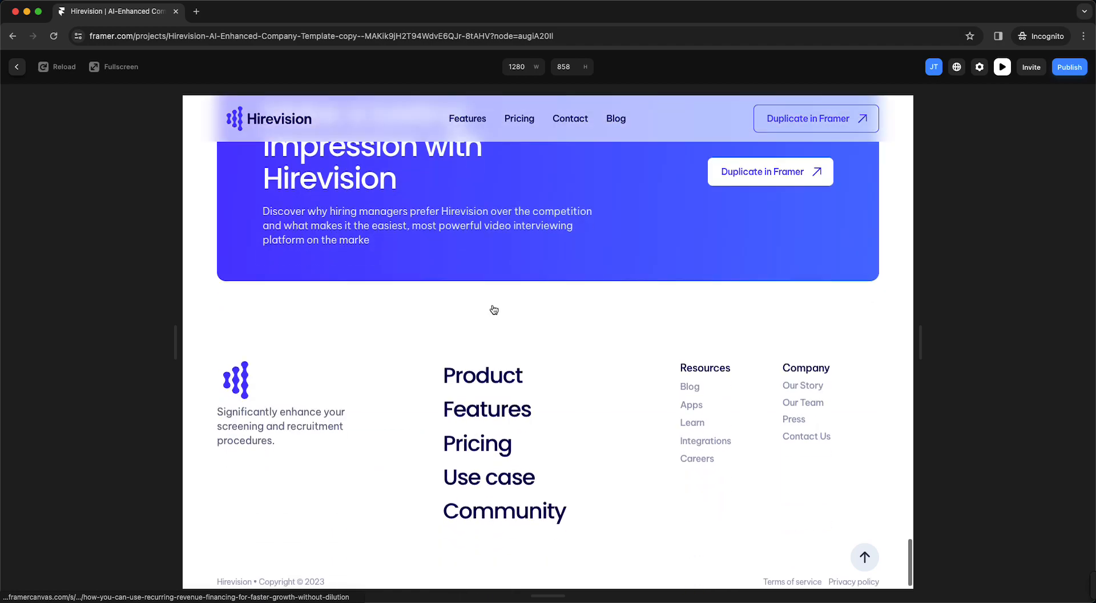
Review the previewed page from the footer back up to the hero, and return to the canvas.
{"action": "scroll", "coordinate": [495, 310], "scroll_direction": "up", "scroll_amount": 10}
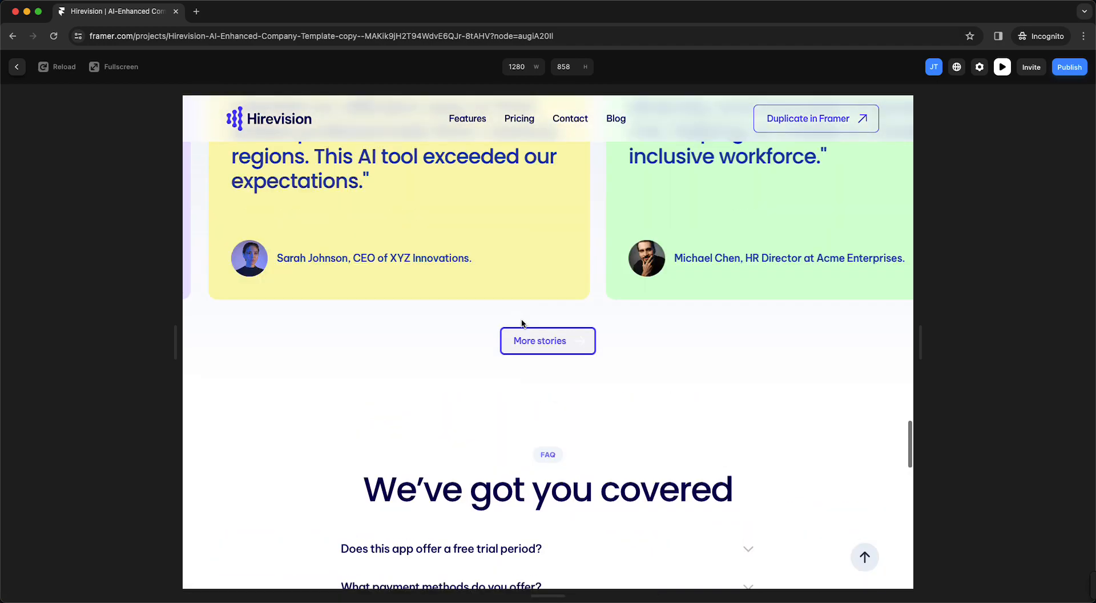
{"action": "scroll", "coordinate": [611, 342], "scroll_direction": "up", "scroll_amount": 10}
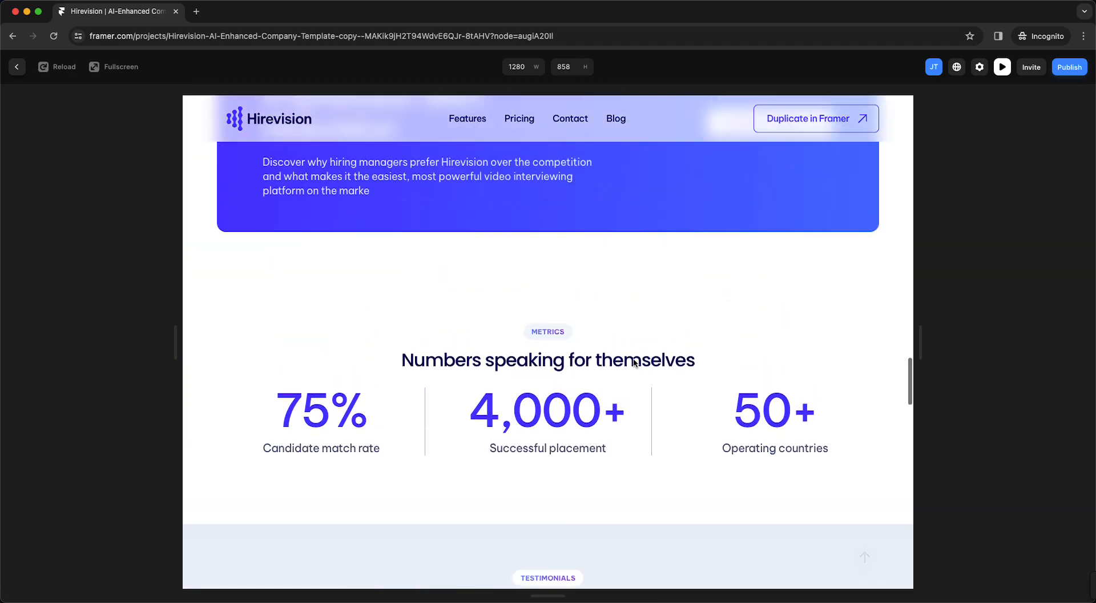
{"action": "scroll", "coordinate": [634, 363], "scroll_direction": "up", "scroll_amount": 10}
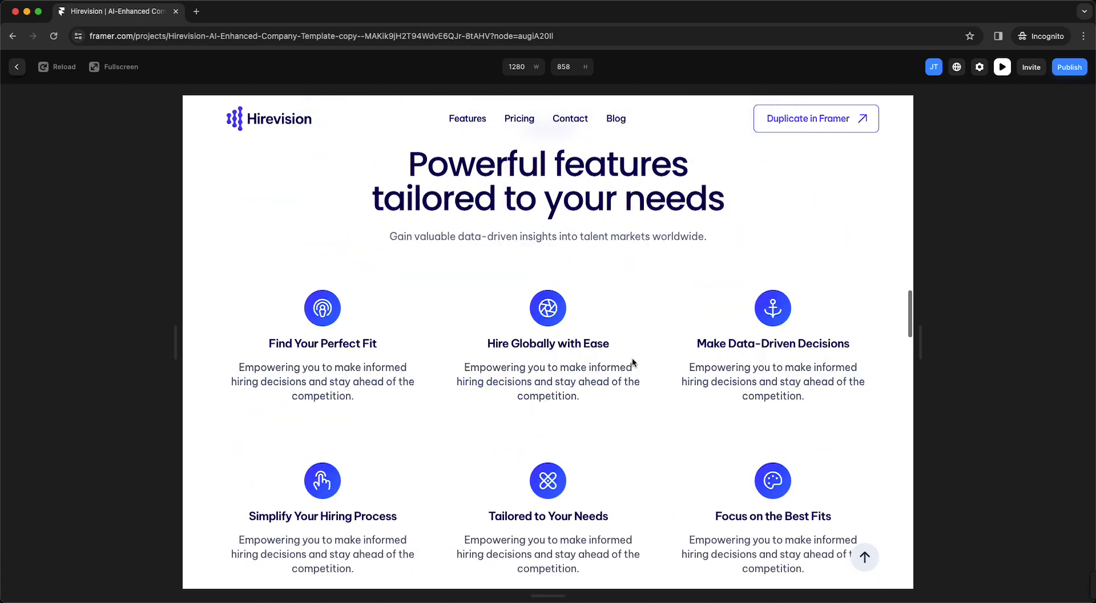
{"action": "scroll", "coordinate": [632, 359], "scroll_direction": "up", "scroll_amount": 10}
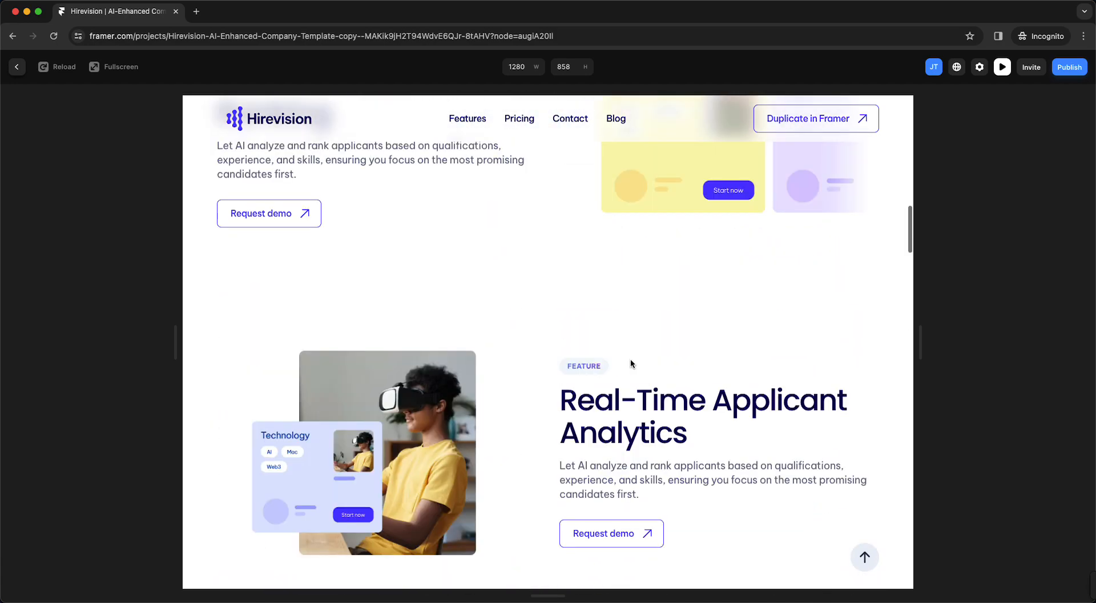
{"action": "scroll", "coordinate": [630, 360], "scroll_direction": "up", "scroll_amount": 10}
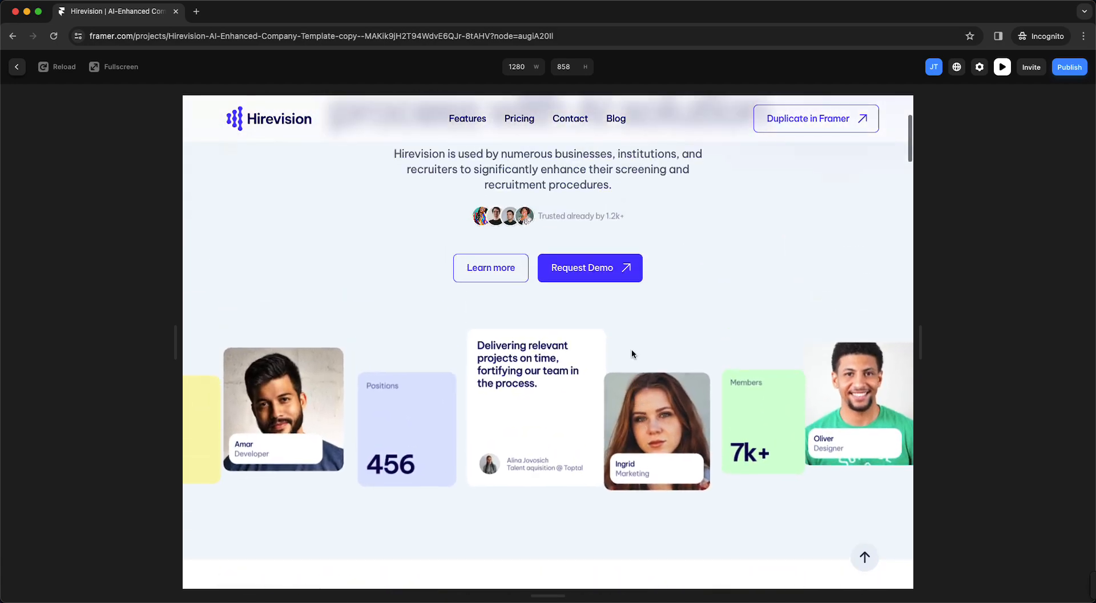
{"action": "scroll", "coordinate": [631, 348], "scroll_direction": "up", "scroll_amount": 3}
{"action": "key", "text": "Escape"}
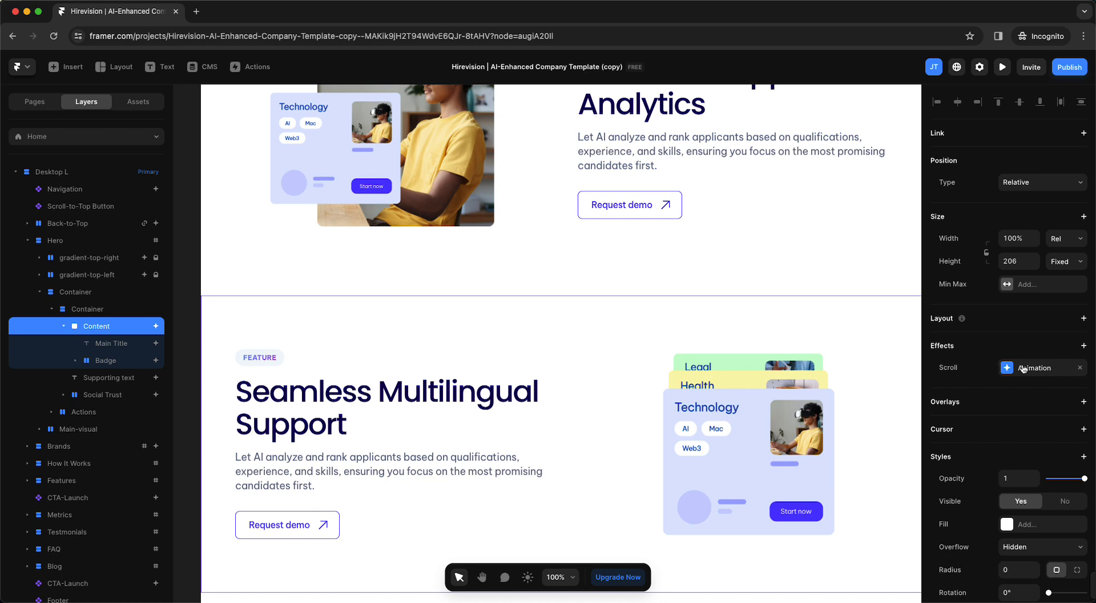
Set the trigger of the hero Content layer's scroll animation to Layer in View.
{"action": "scroll", "coordinate": [752, 341], "scroll_direction": "up", "scroll_amount": 1}
{"action": "scroll", "coordinate": [752, 340], "scroll_direction": "right", "scroll_amount": 2}
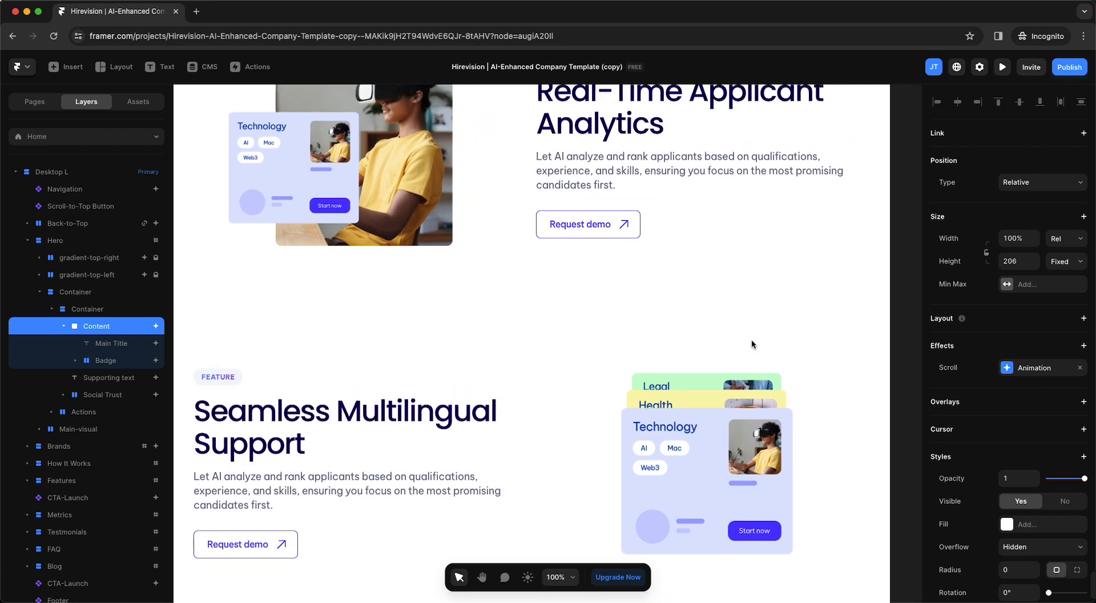
{"action": "scroll", "coordinate": [764, 342], "scroll_direction": "left", "scroll_amount": 3}
{"action": "scroll", "coordinate": [764, 347], "scroll_direction": "up", "scroll_amount": 3}
{"action": "scroll", "coordinate": [765, 347], "scroll_direction": "right", "scroll_amount": 2}
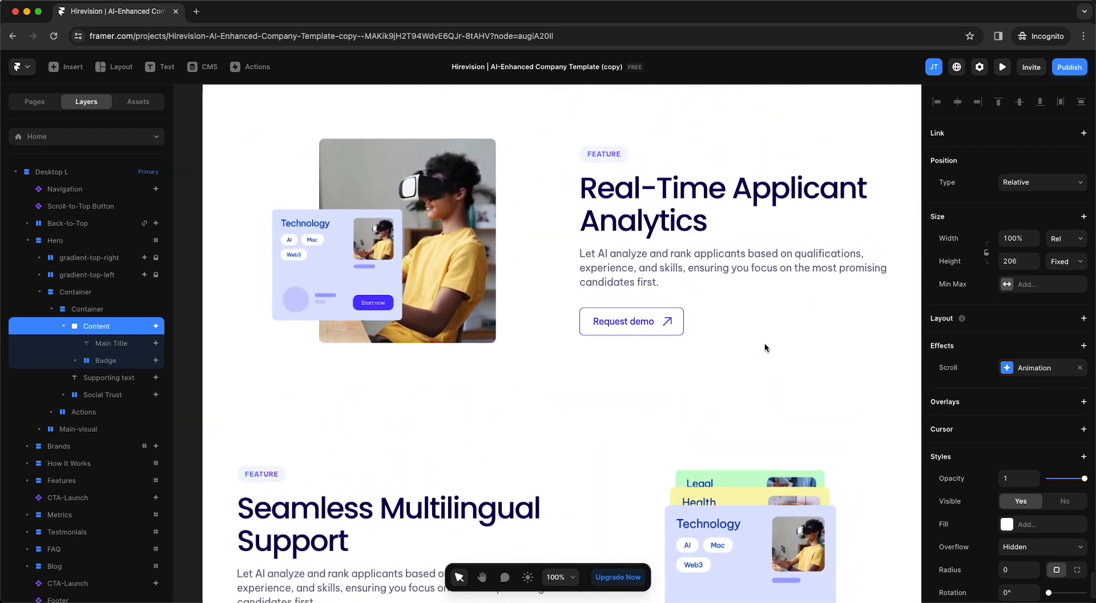
{"action": "left_click", "coordinate": [1024, 372]}
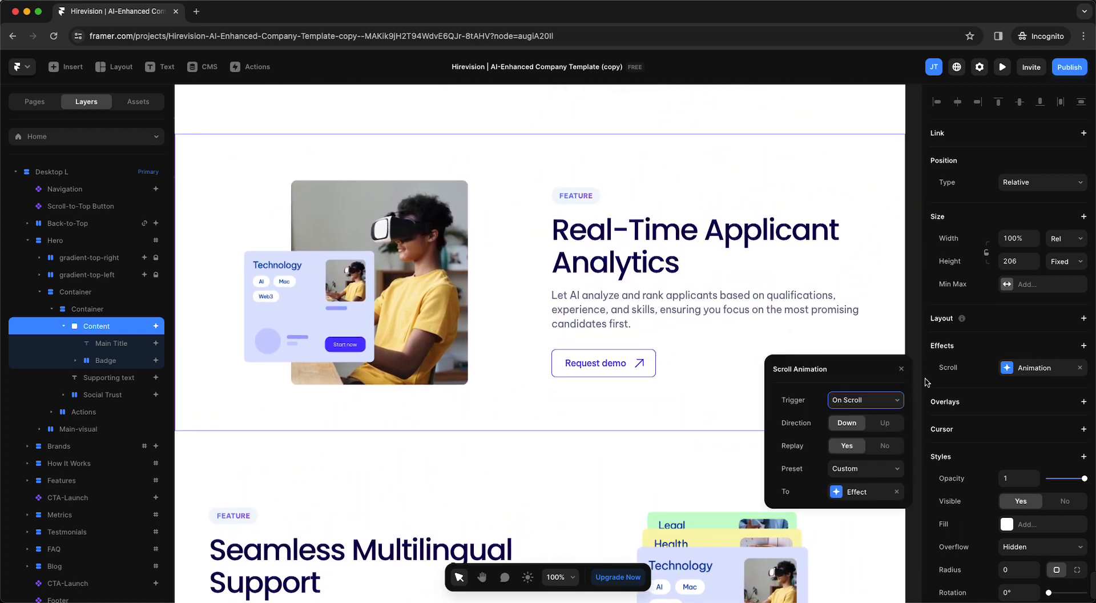
{"action": "left_click", "coordinate": [854, 403]}
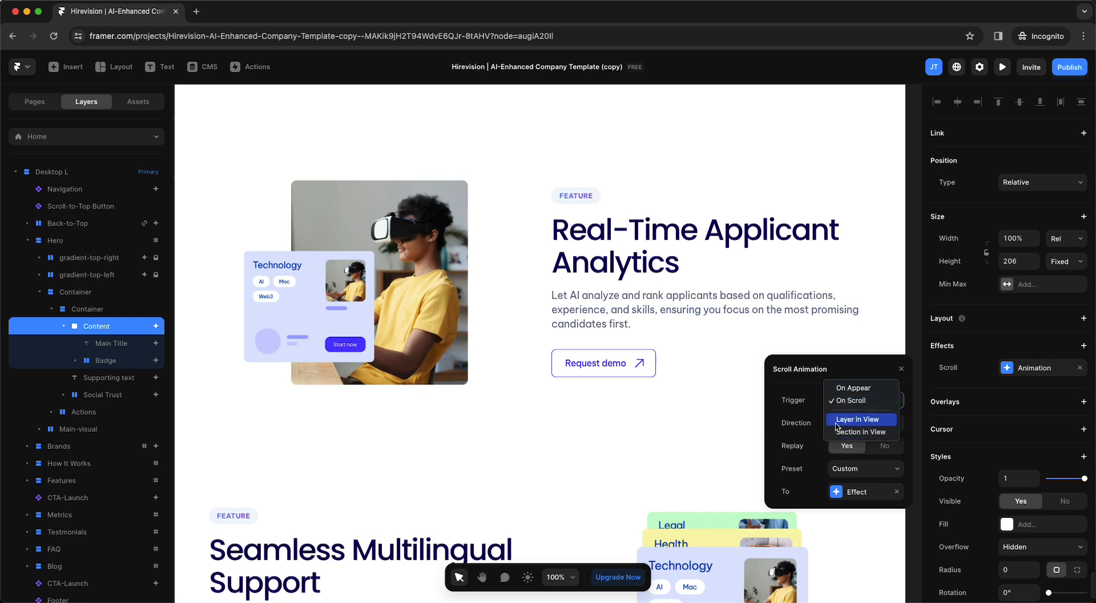
{"action": "left_click", "coordinate": [860, 420]}
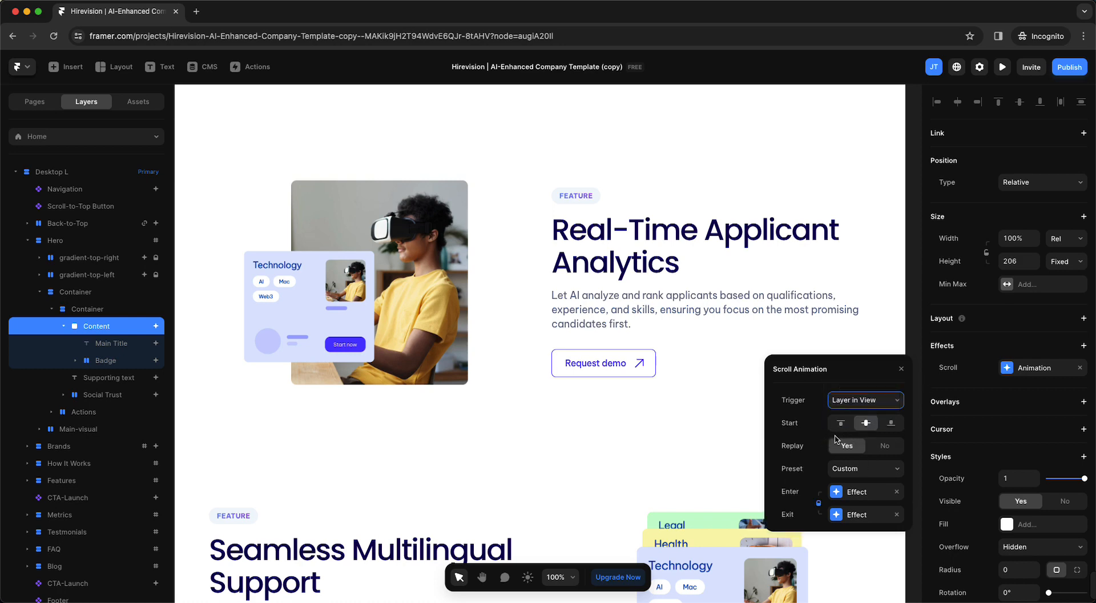